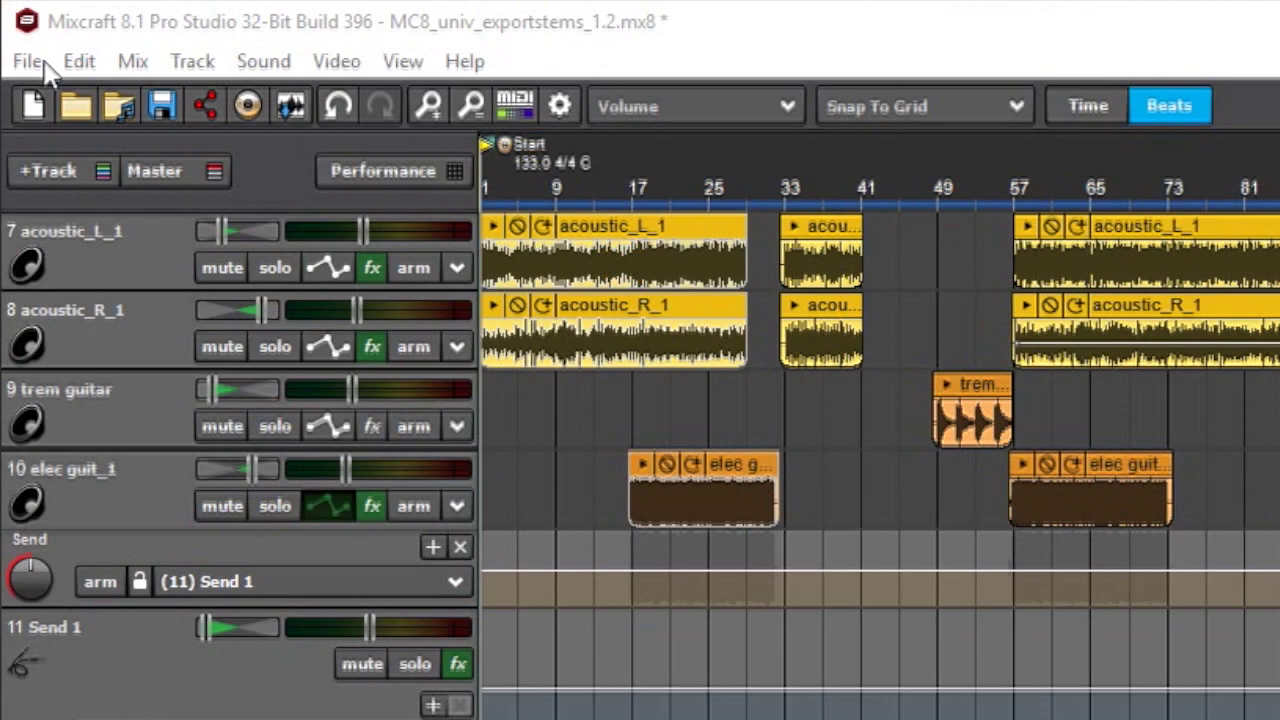
Browse the File menu, then choose Mix Down To Stems to get the save-changes prompt.
click(34, 61)
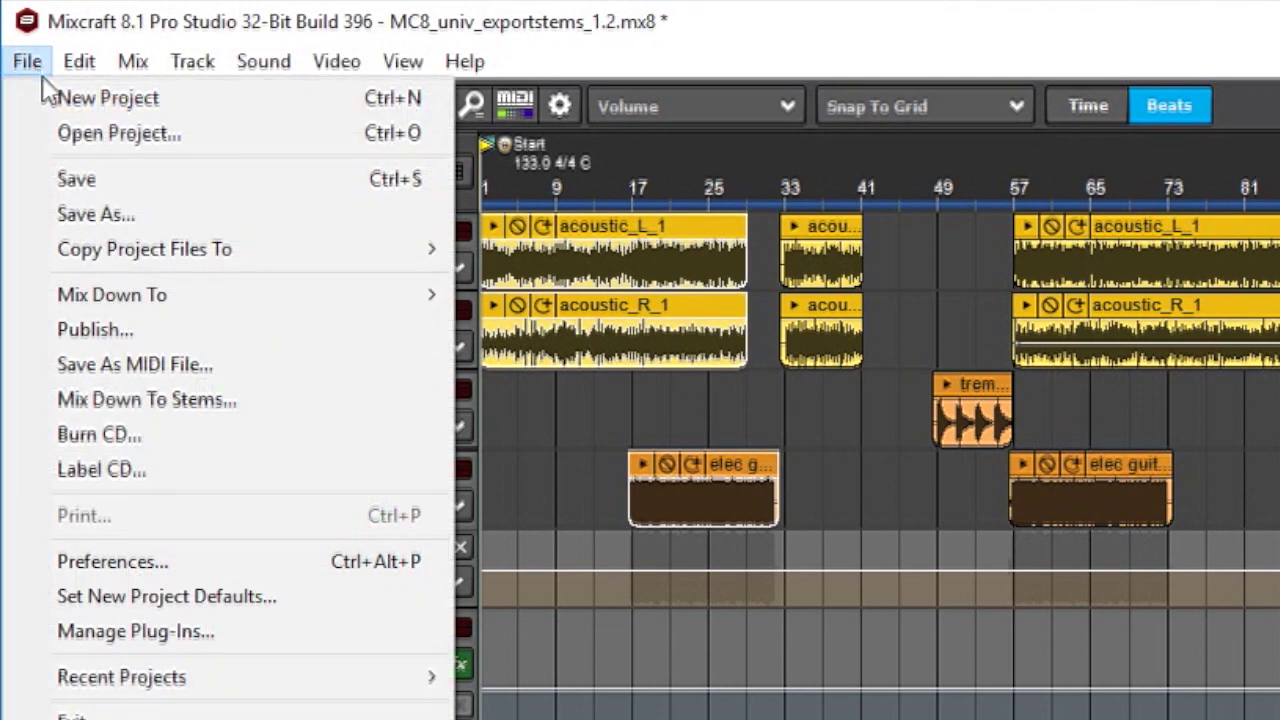
mouse_move(160, 252)
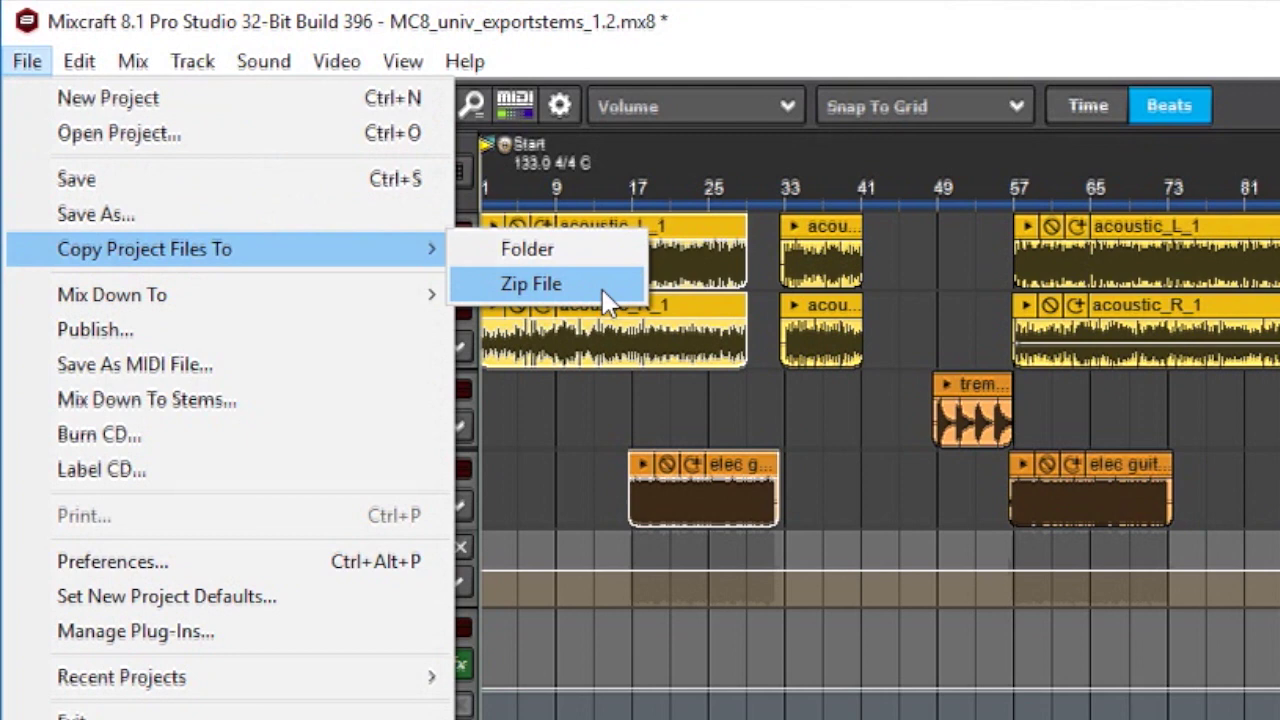
click(531, 284)
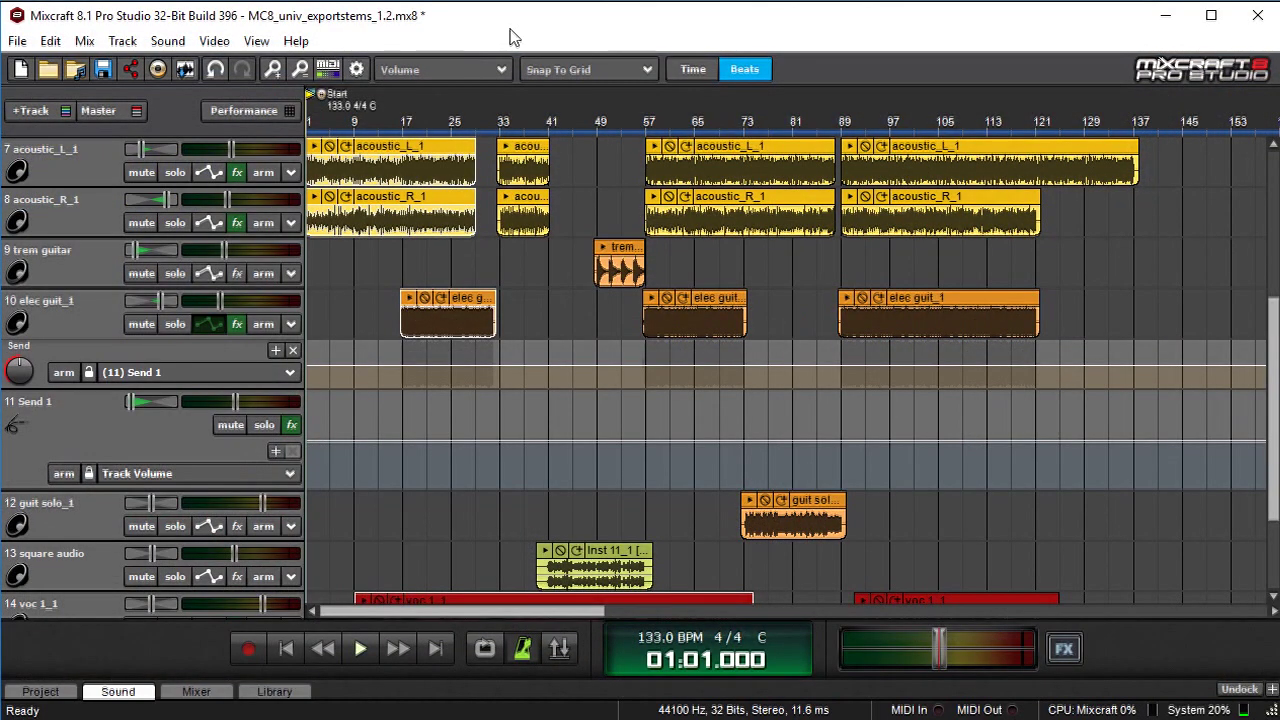
click(17, 41)
click(60, 254)
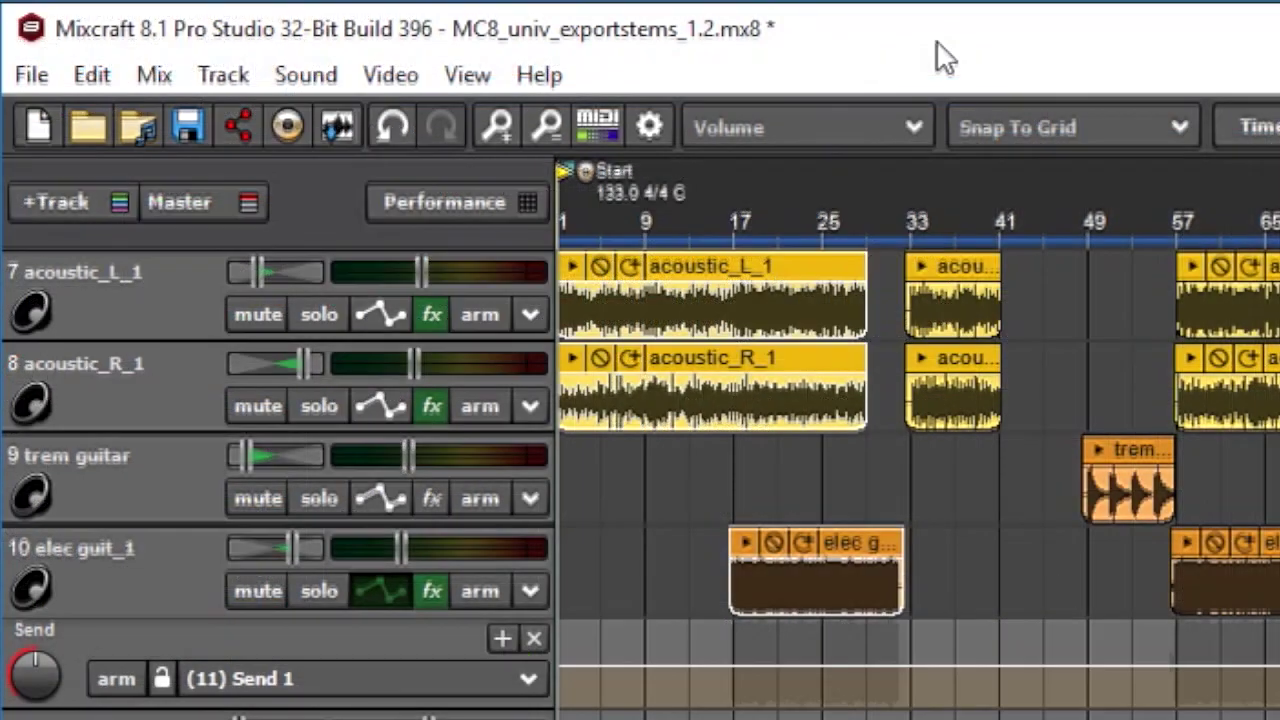
click(30, 74)
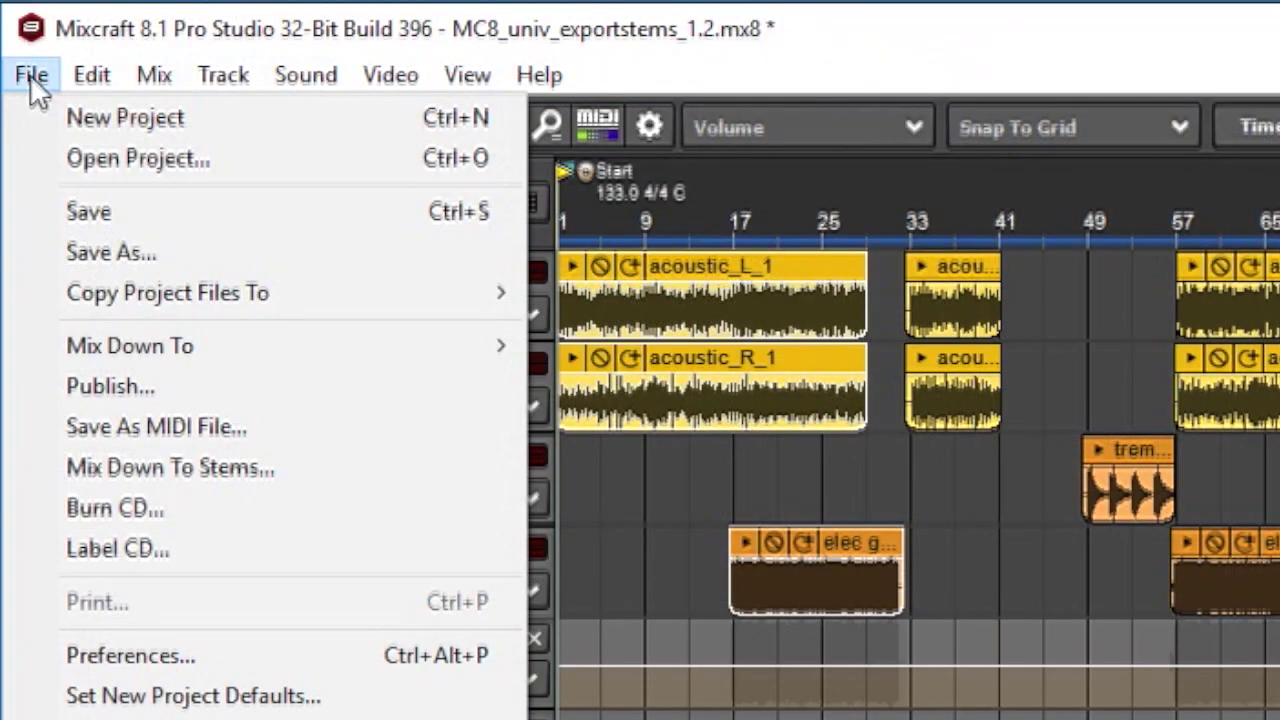
click(227, 466)
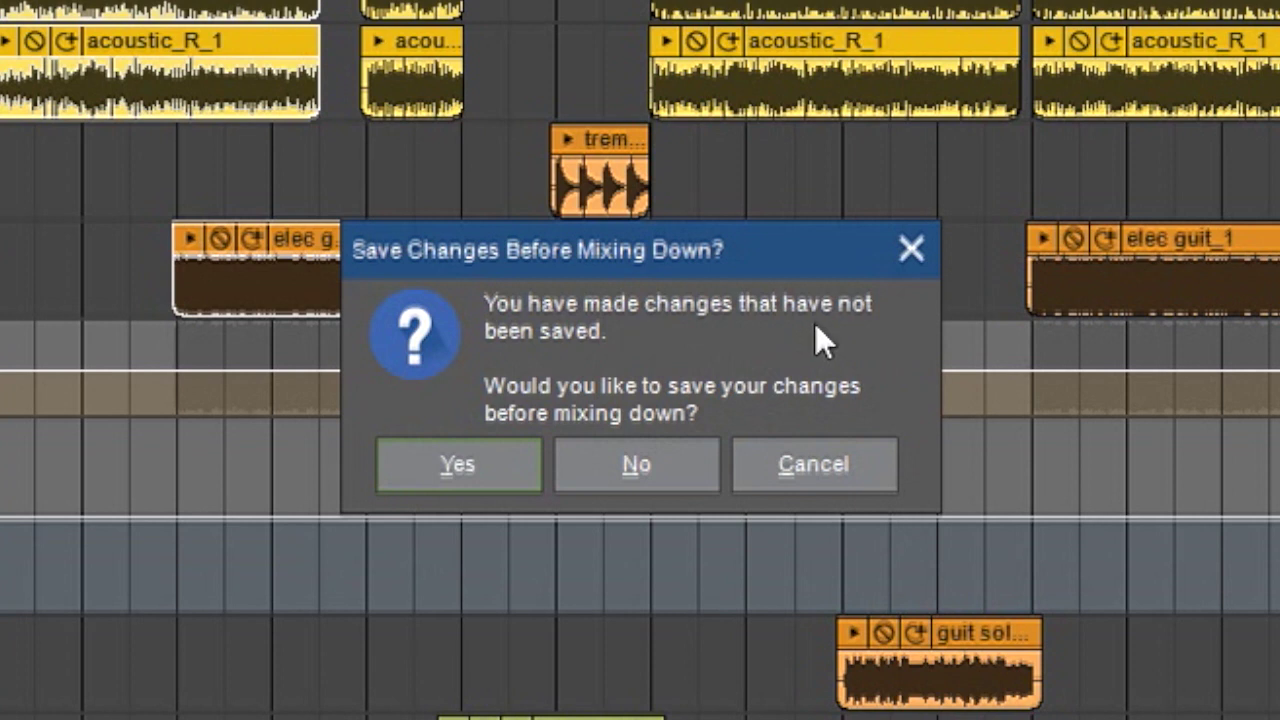
Save the project at the prompt, then untick track 5, nord bass, for stem export.
click(457, 465)
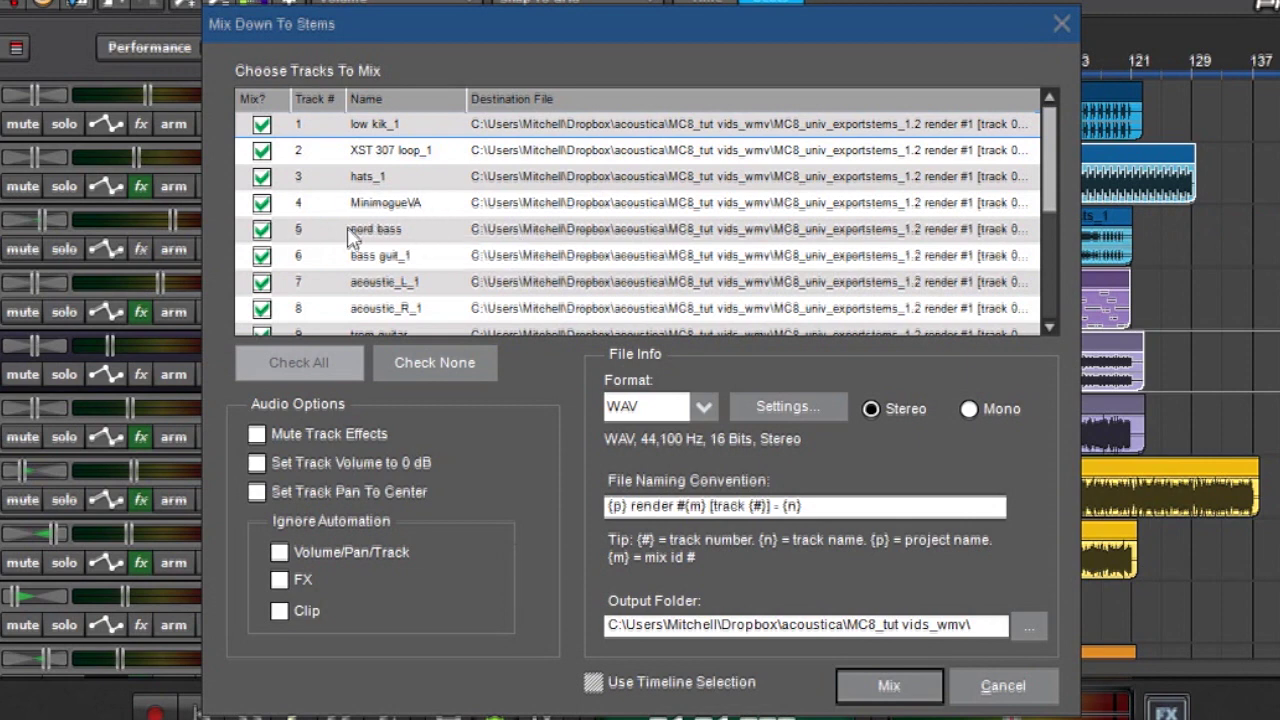
click(260, 231)
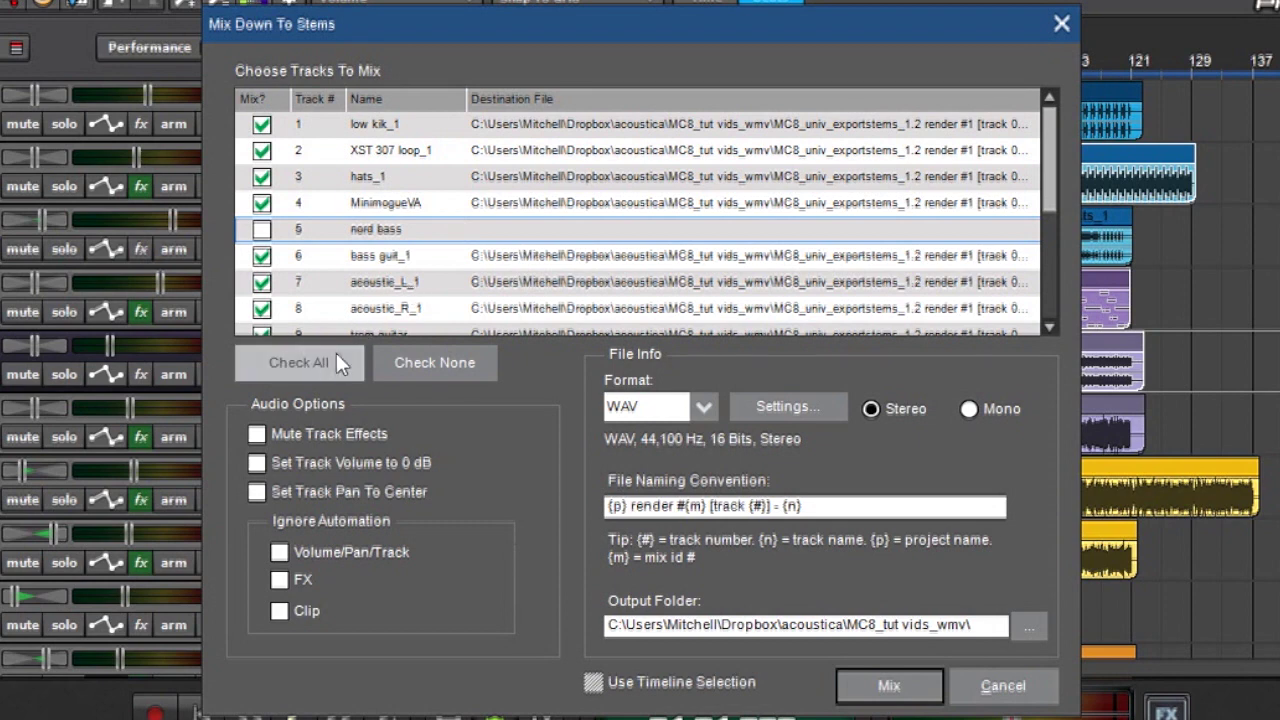
click(262, 231)
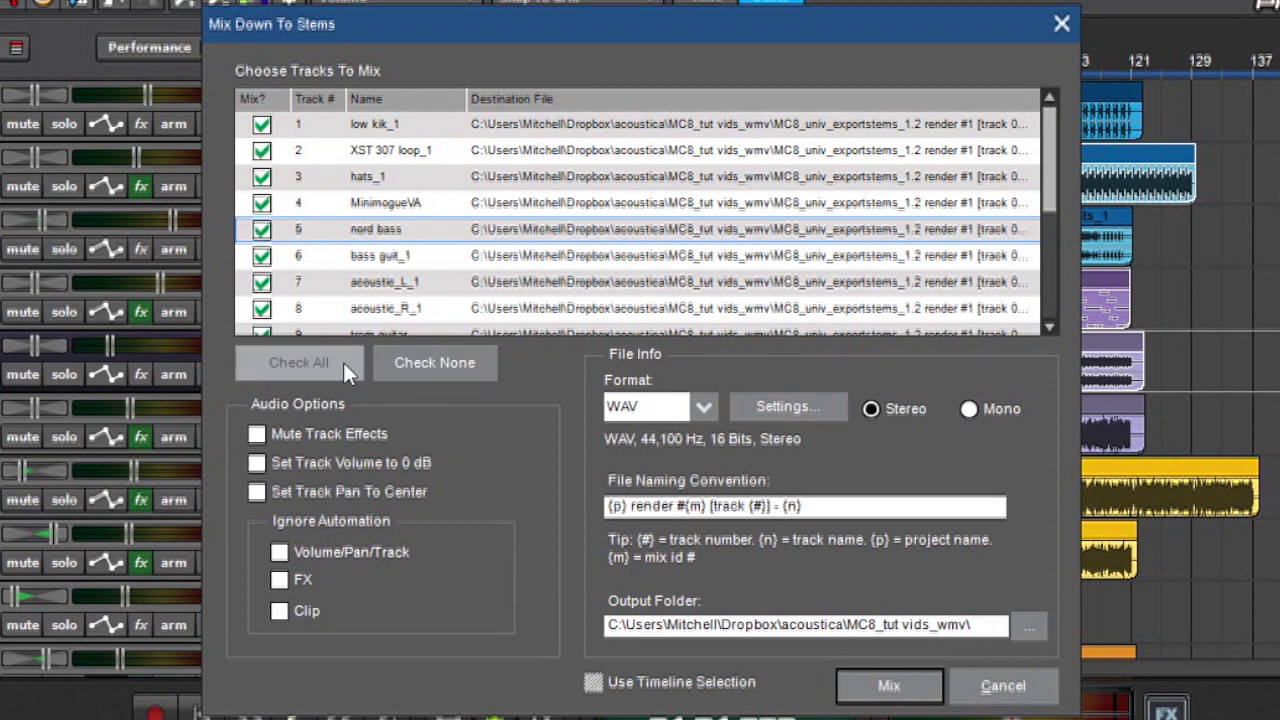
click(436, 366)
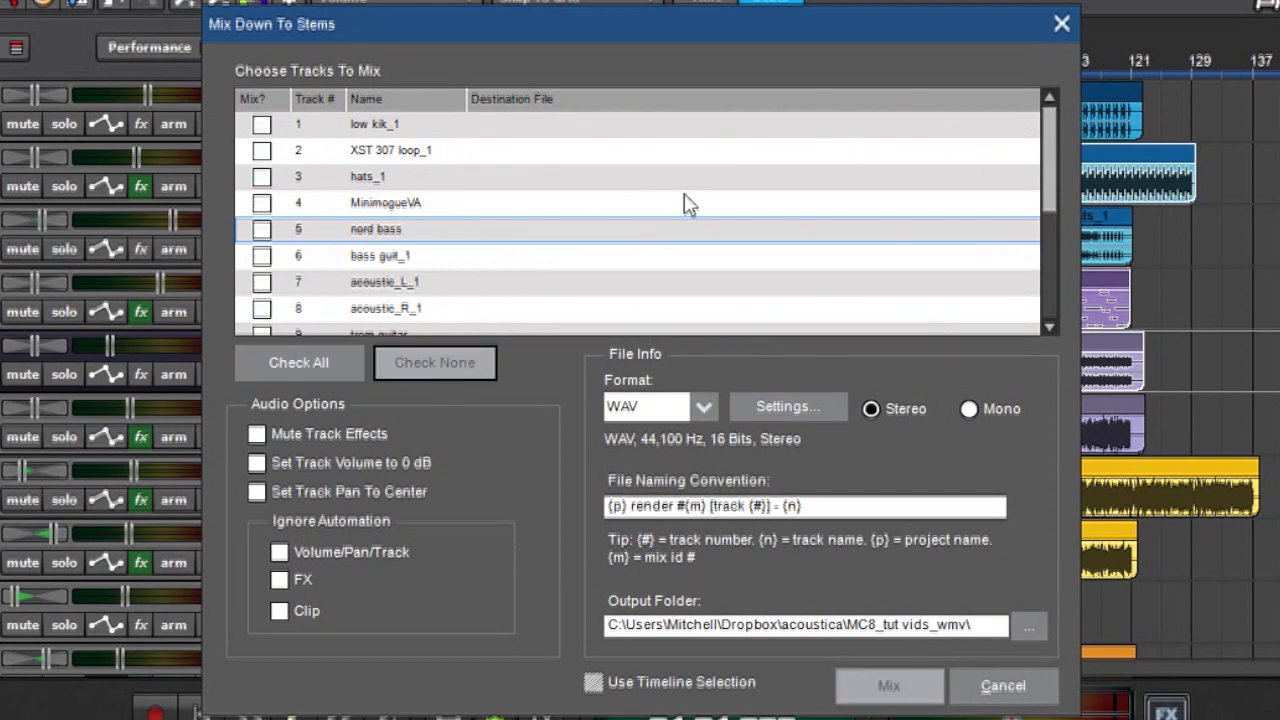
click(307, 363)
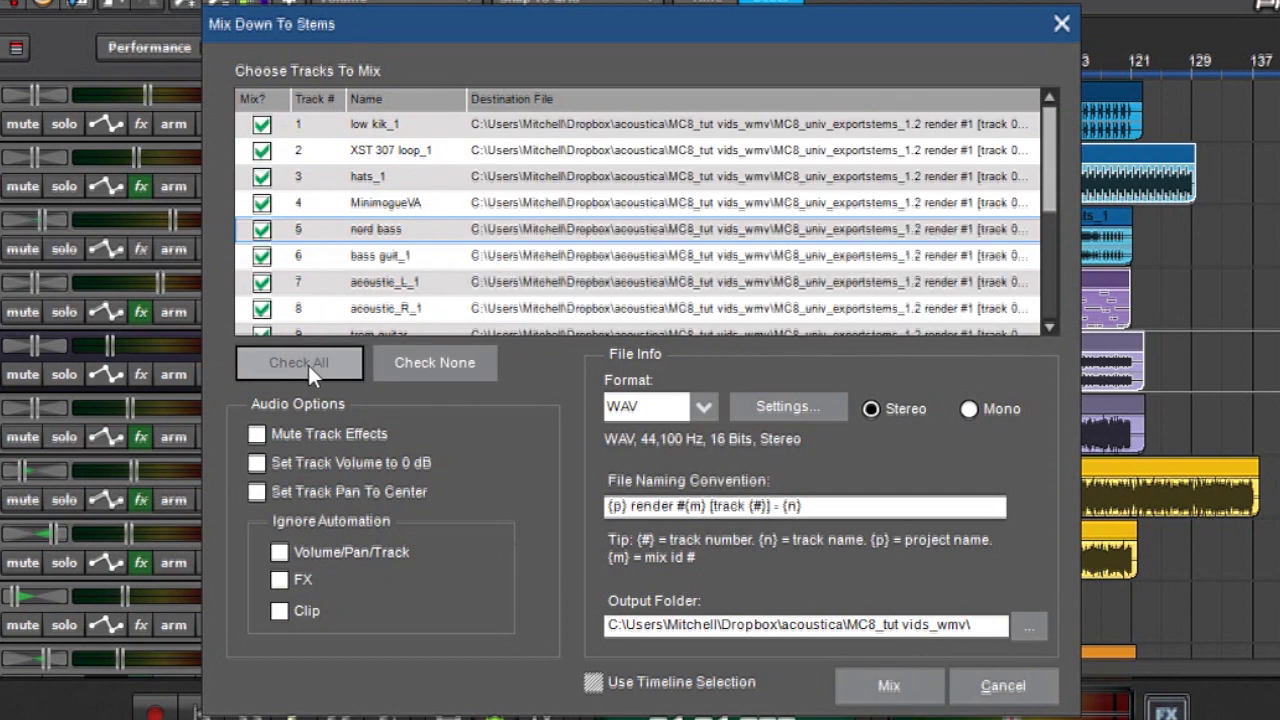
scroll(262, 277, down, 2)
scroll(262, 277, up, 2)
click(262, 124)
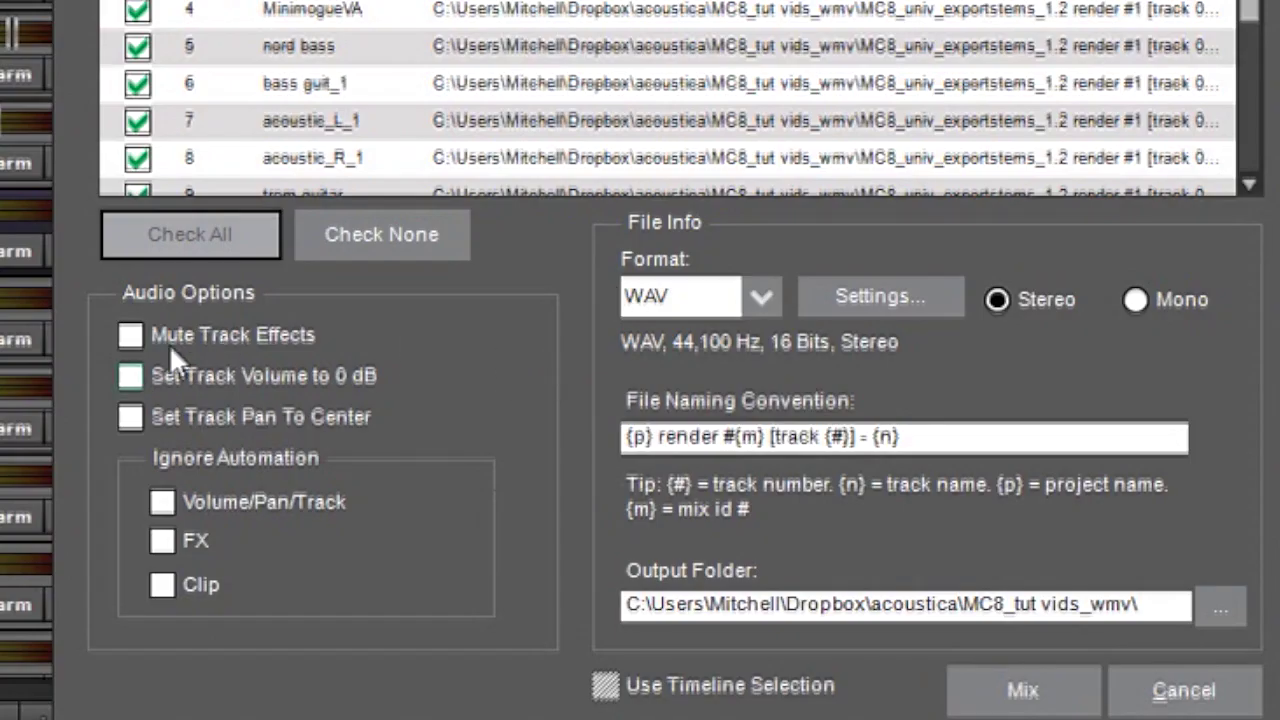
Close the stems dialog to reveal the mixer's CL Compressor and TB Parametric EQ slots.
click(405, 320)
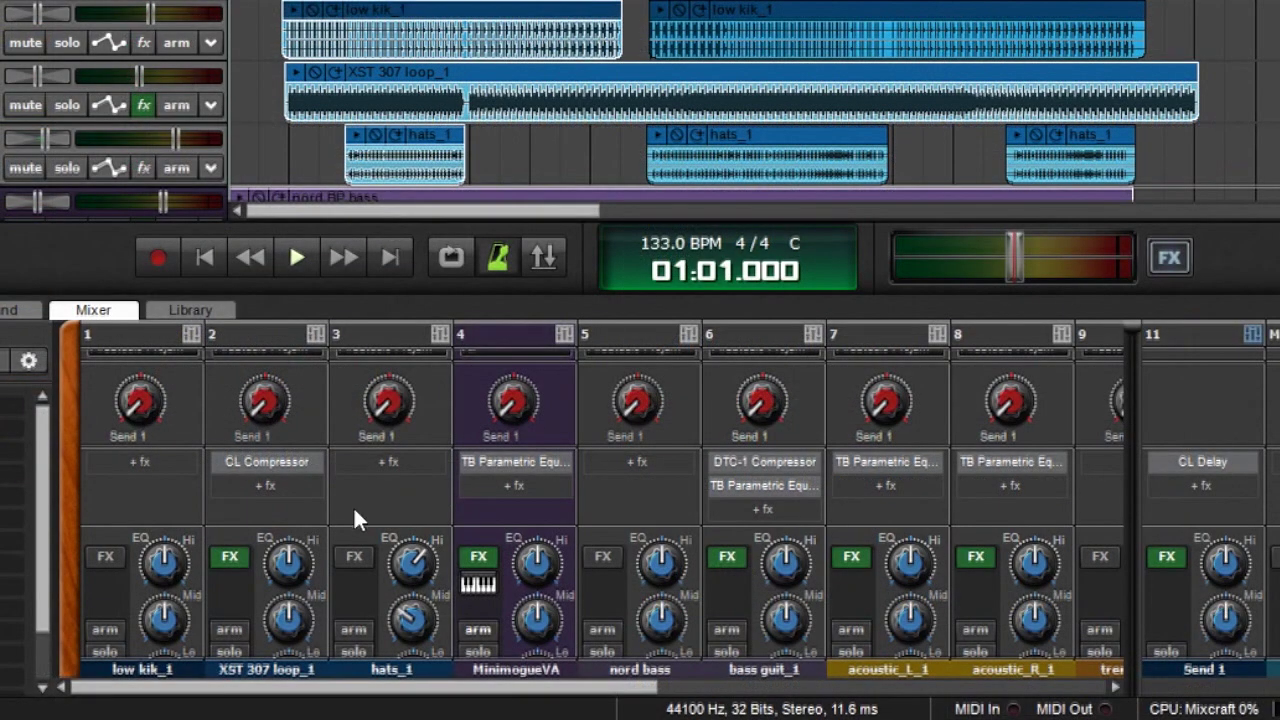
Deactivate the CL Compressor and MinimogueVA's TB Parametric Equalizer effects.
right_click(284, 471)
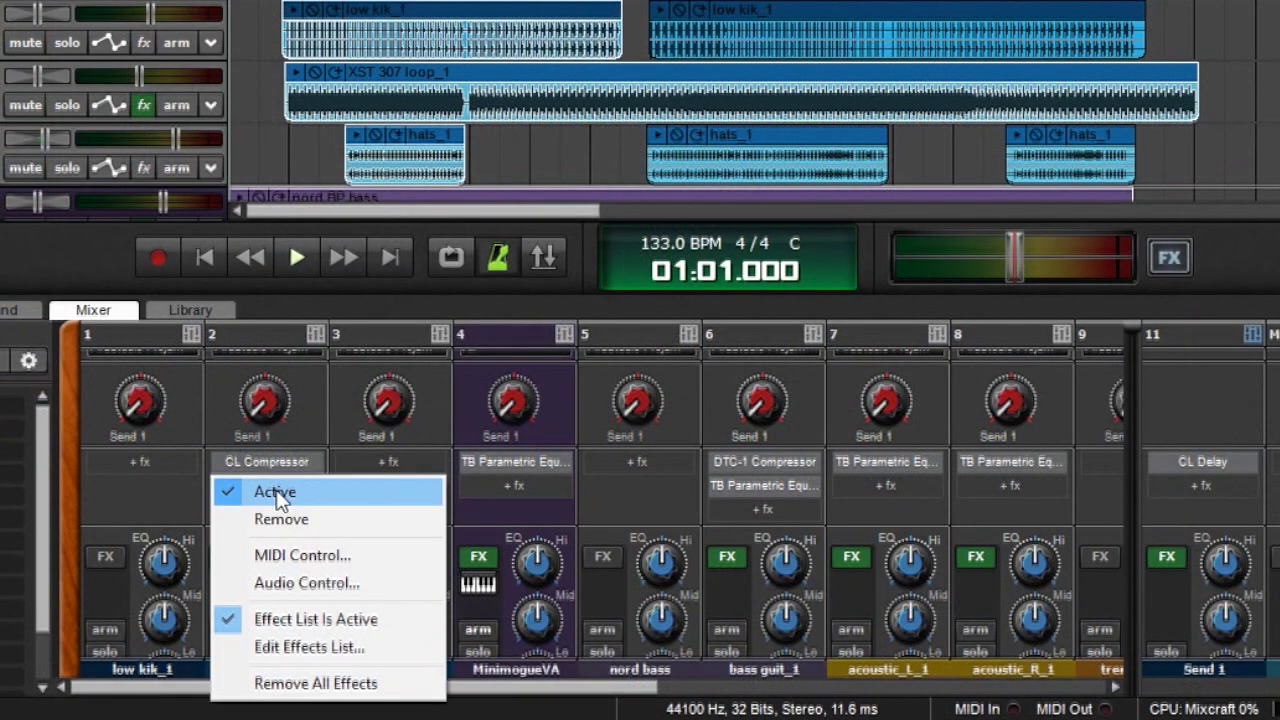
click(320, 497)
right_click(519, 452)
click(520, 491)
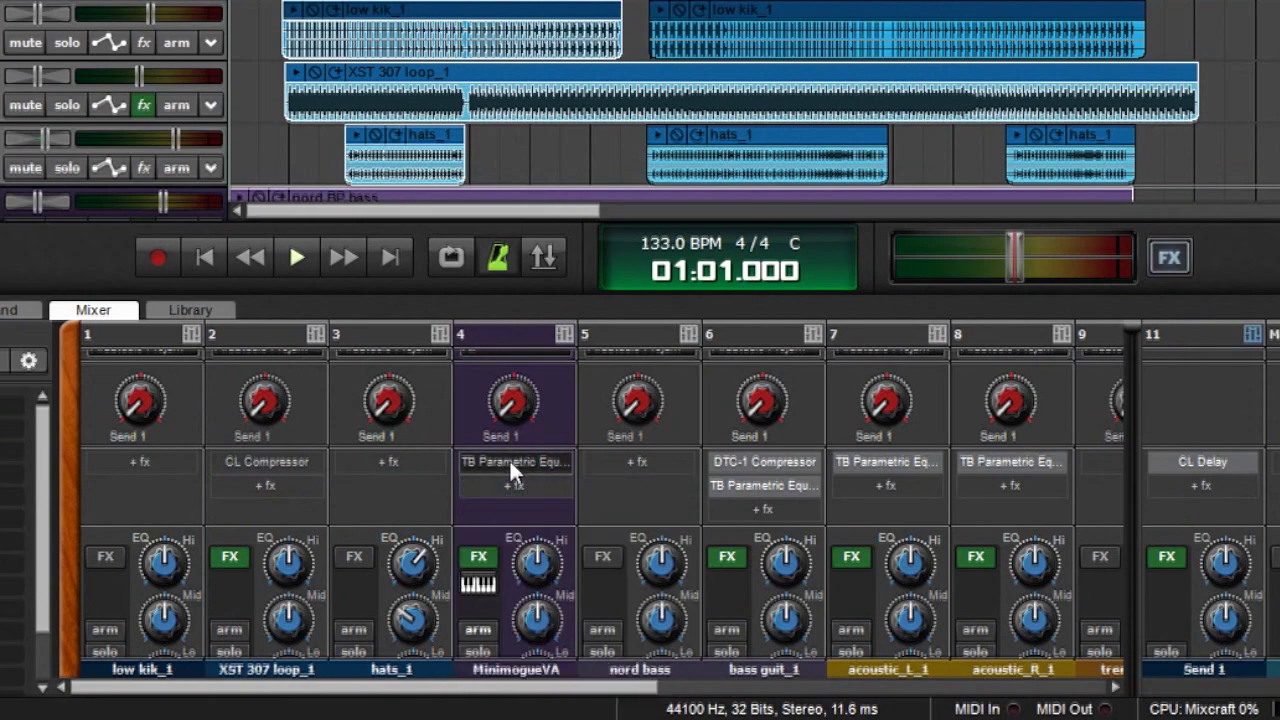
Check the TB Parametric Equalizer window, then tick Mute Track Effects for the stem export.
click(507, 458)
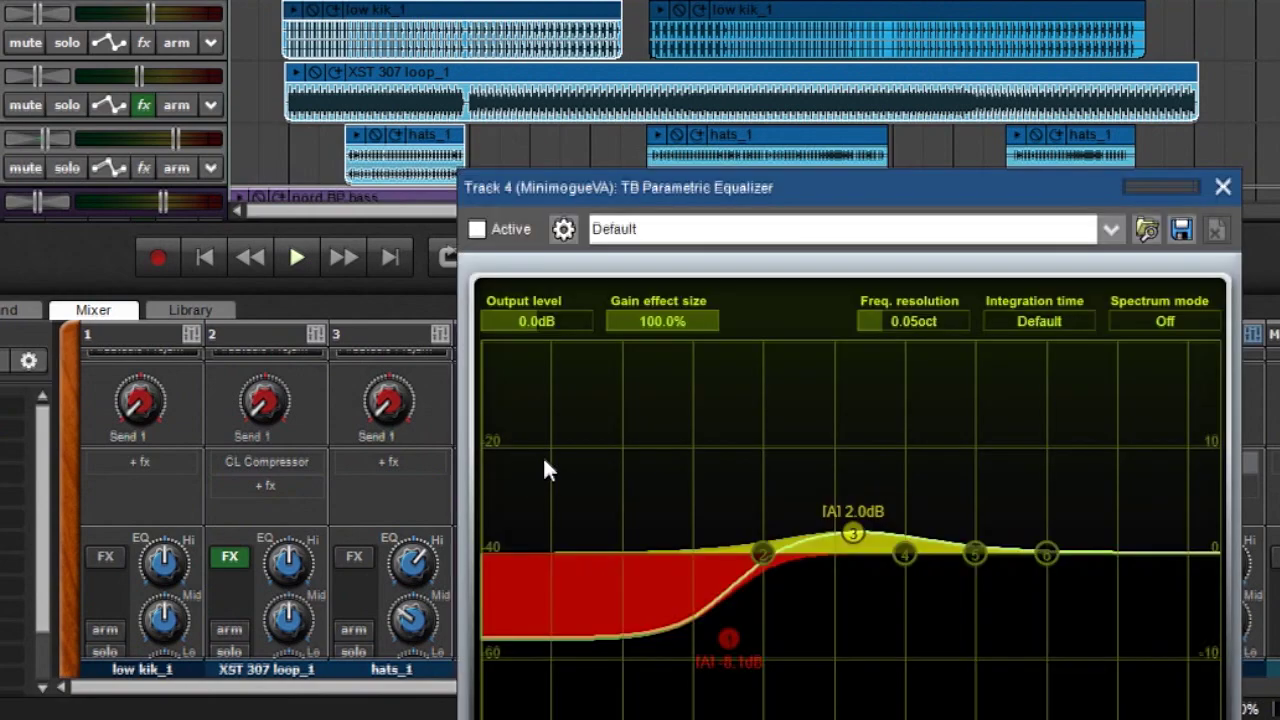
click(1220, 186)
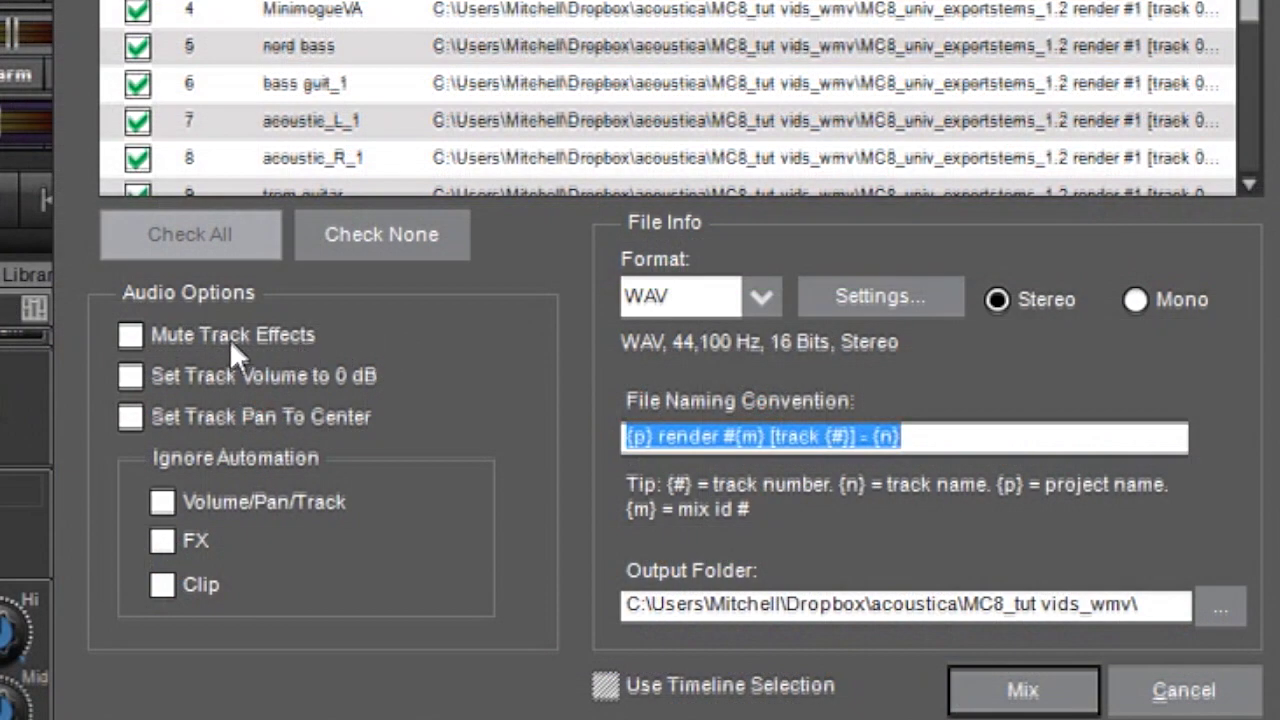
click(129, 335)
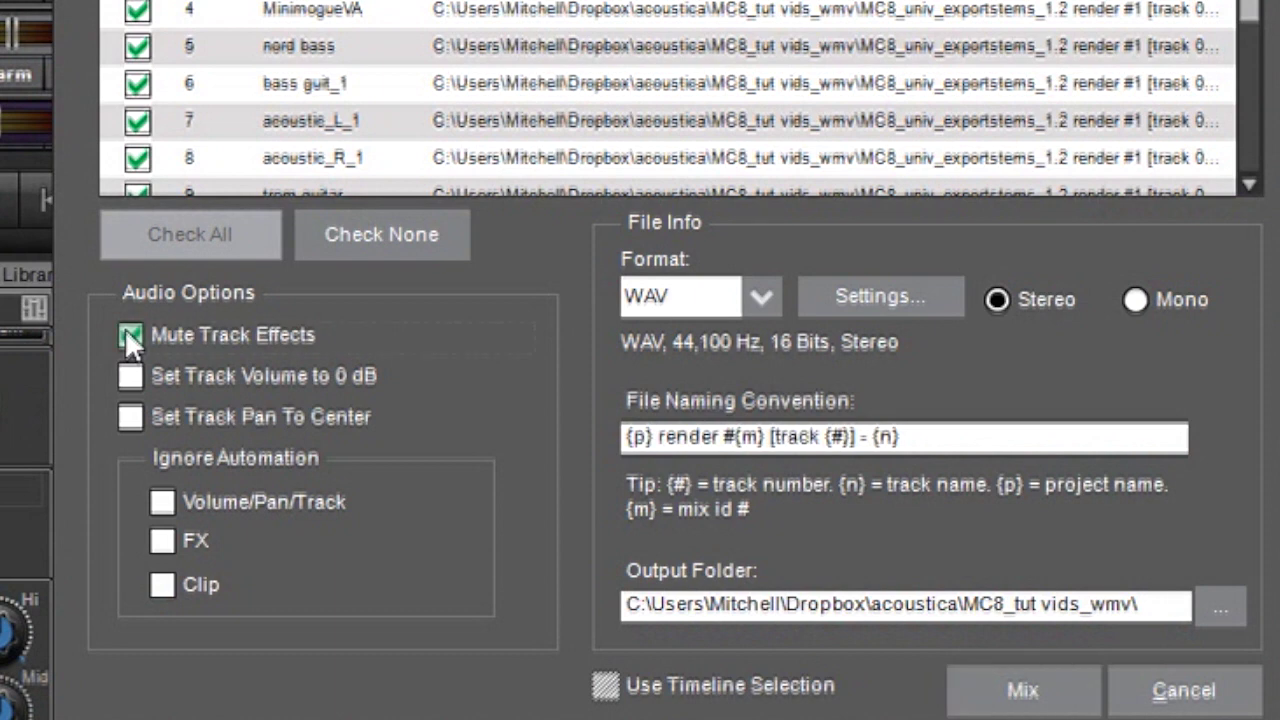
click(129, 335)
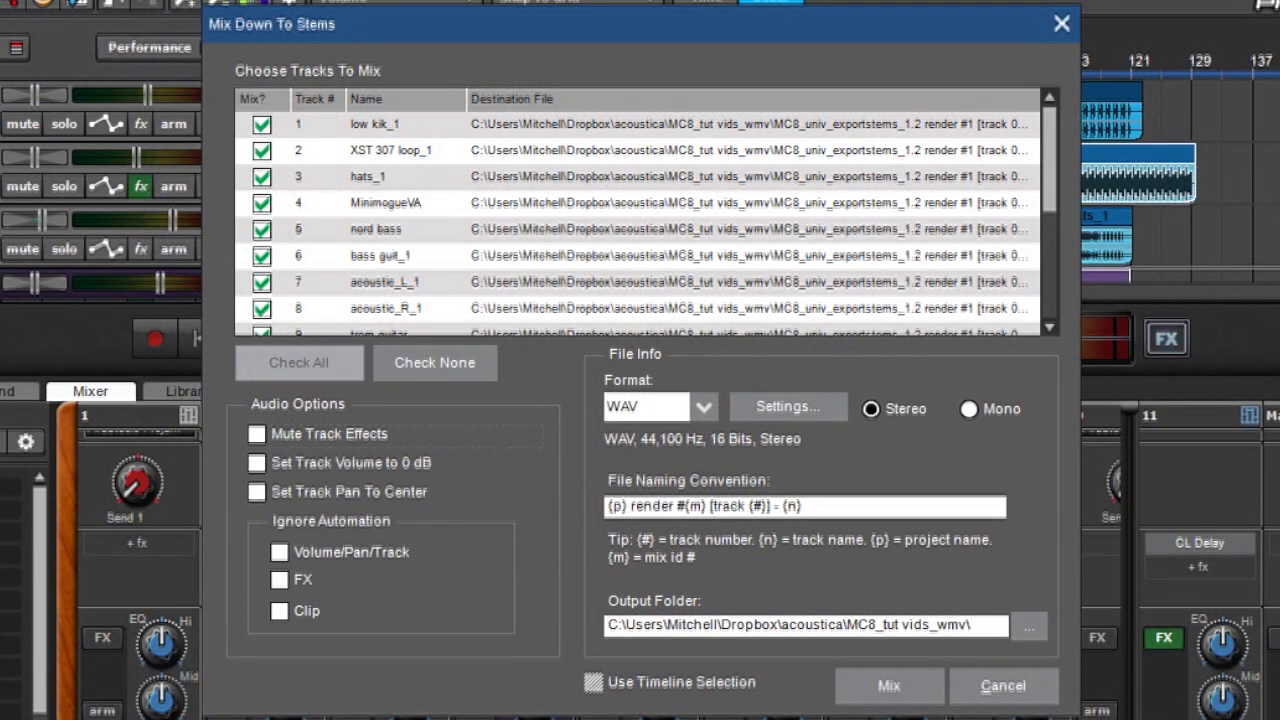
scroll(182, 650, down, 3)
scroll(179, 648, down, 3)
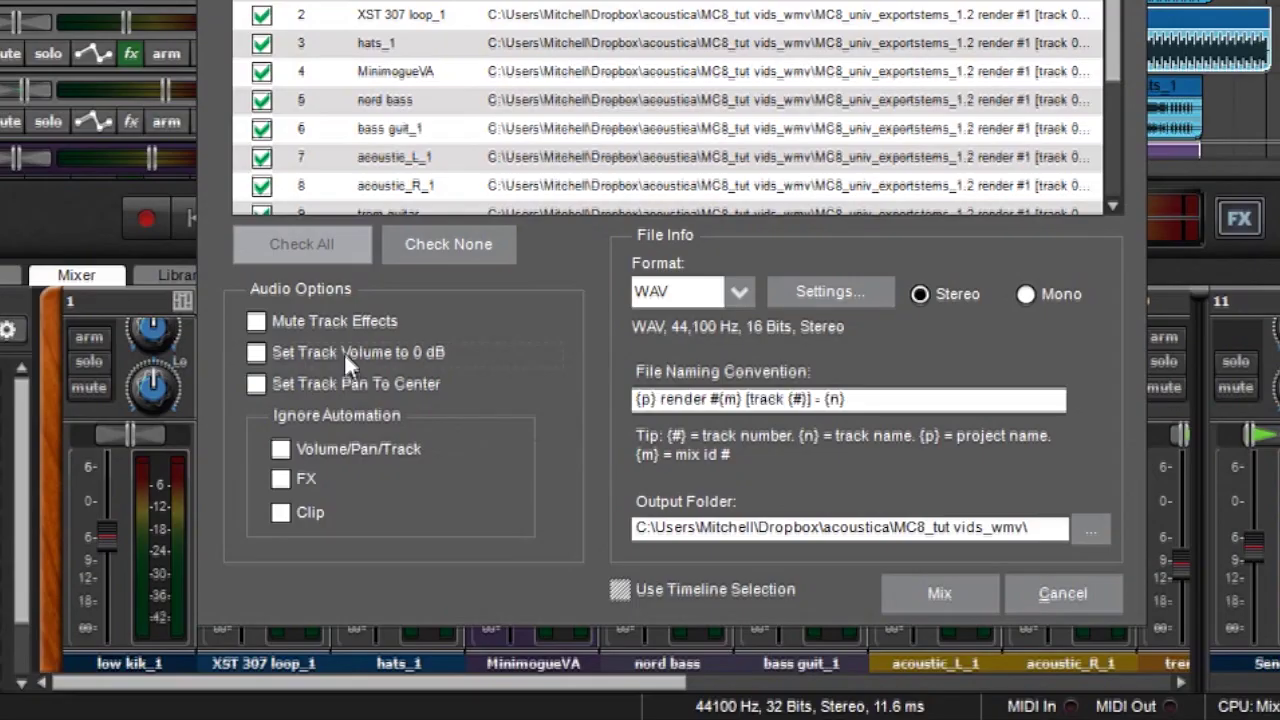
click(257, 385)
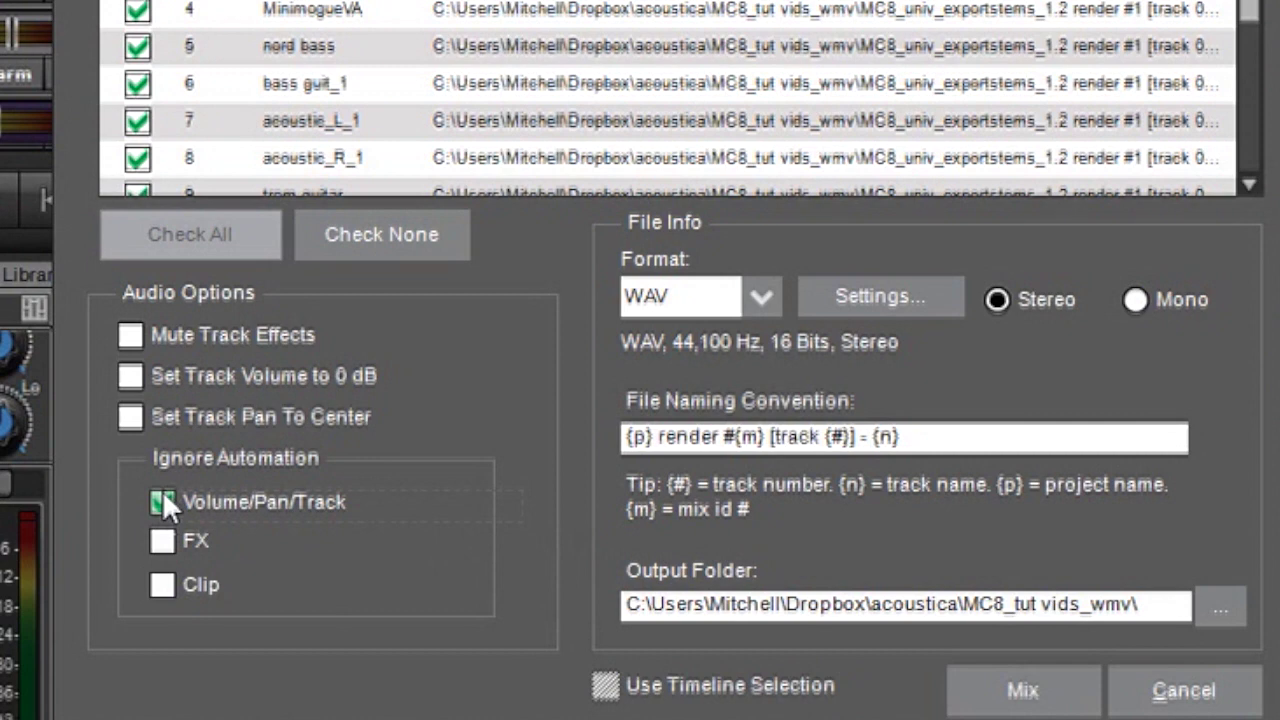
click(158, 543)
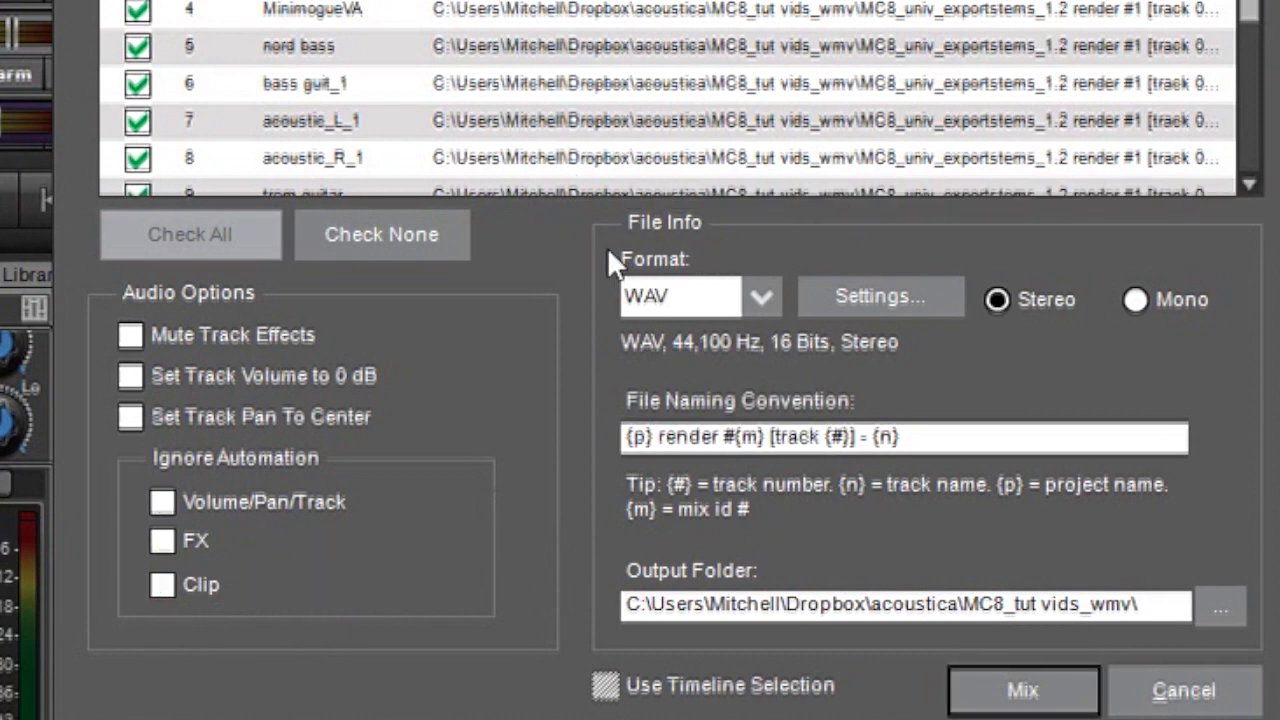
click(765, 296)
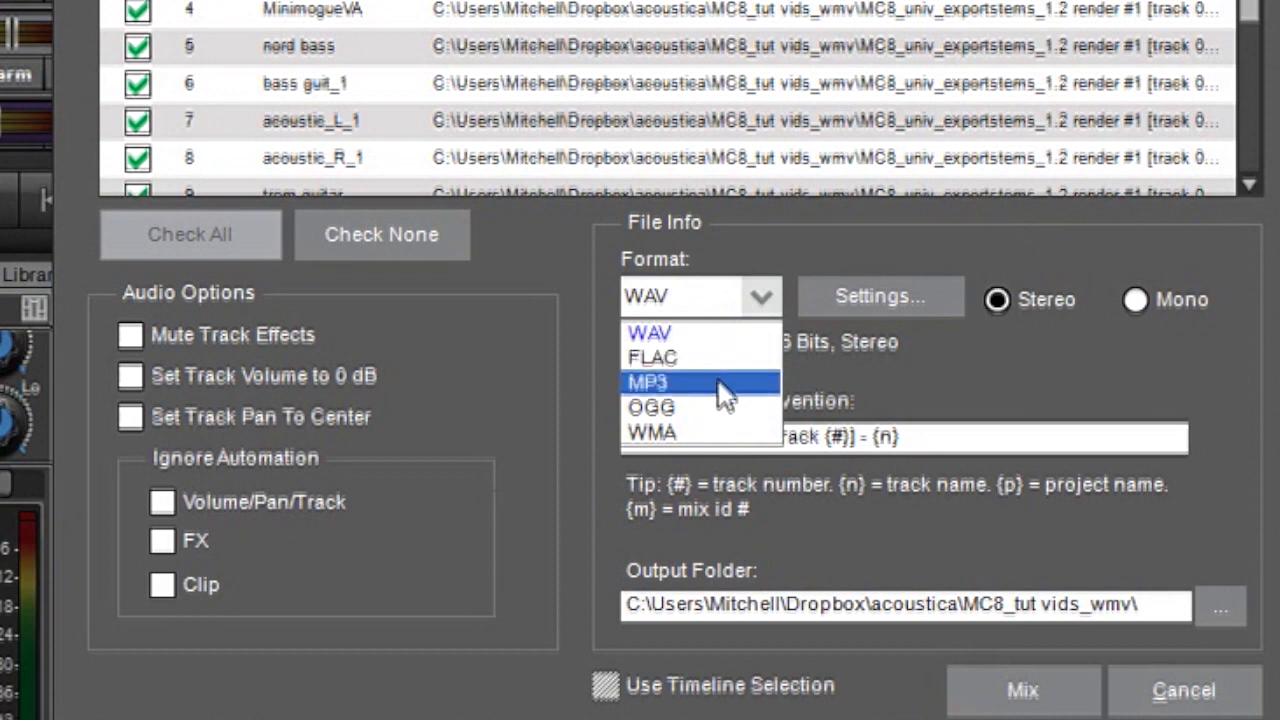
click(765, 219)
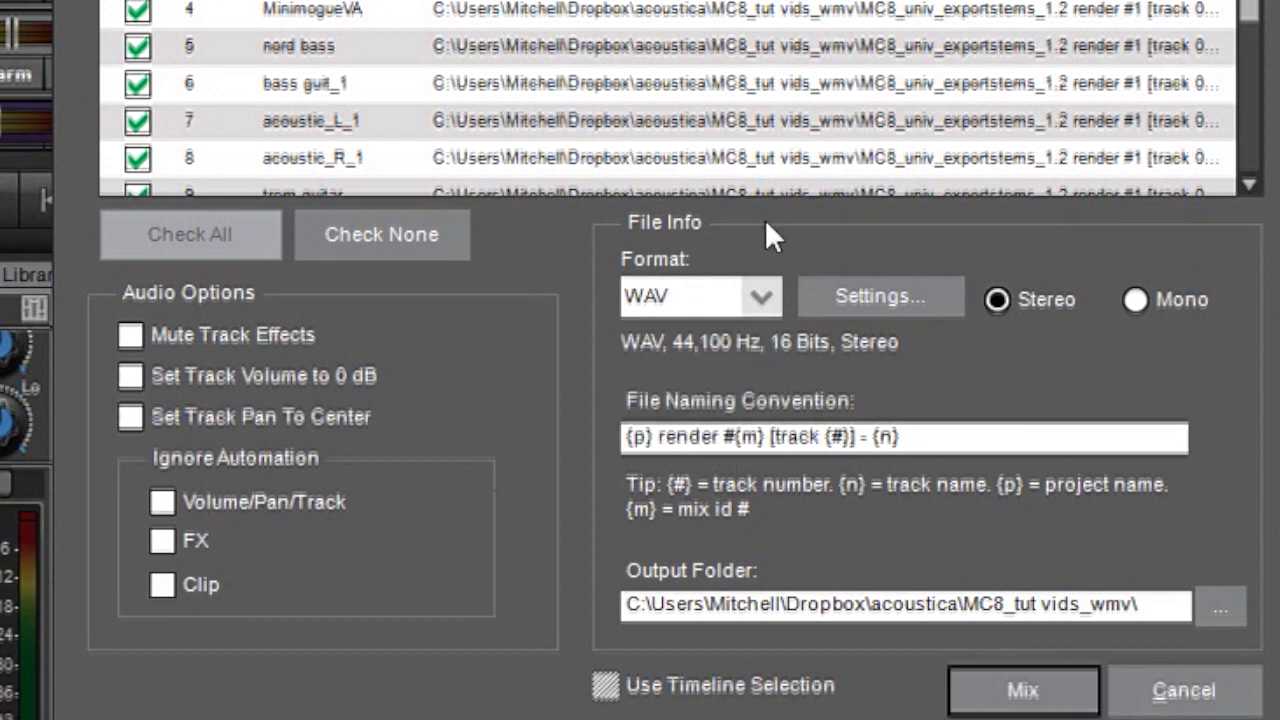
click(761, 292)
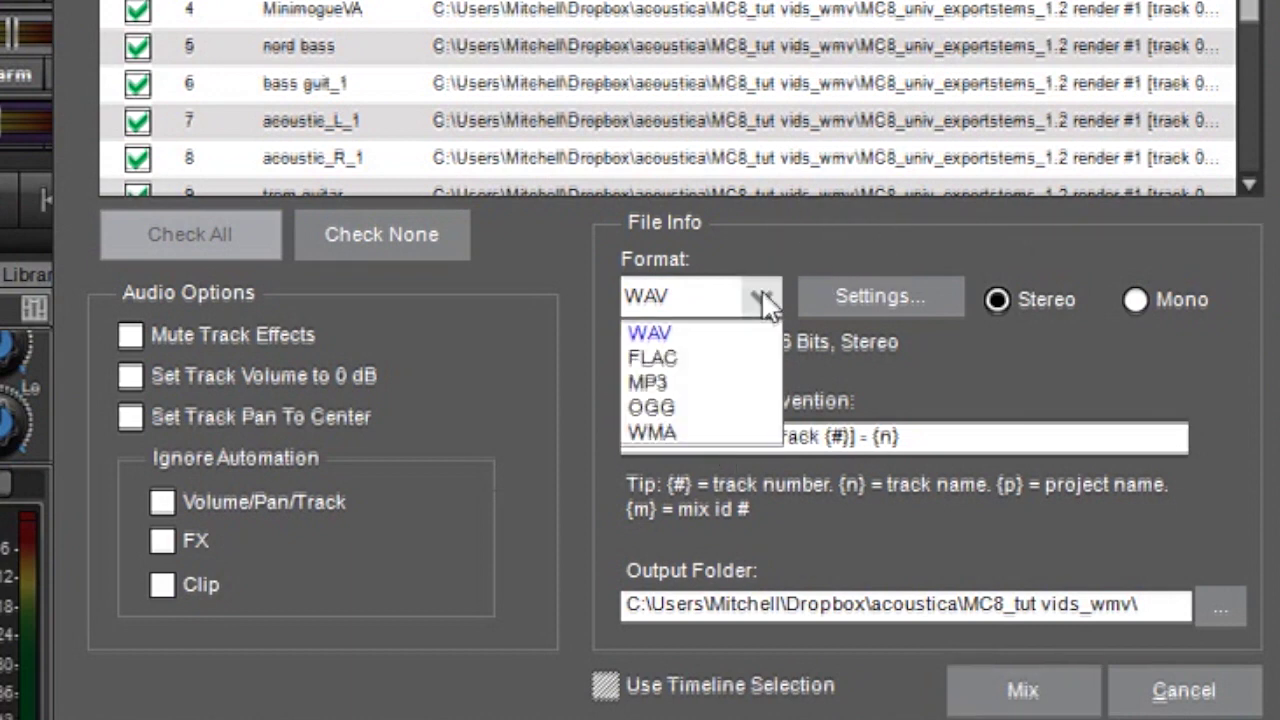
click(700, 335)
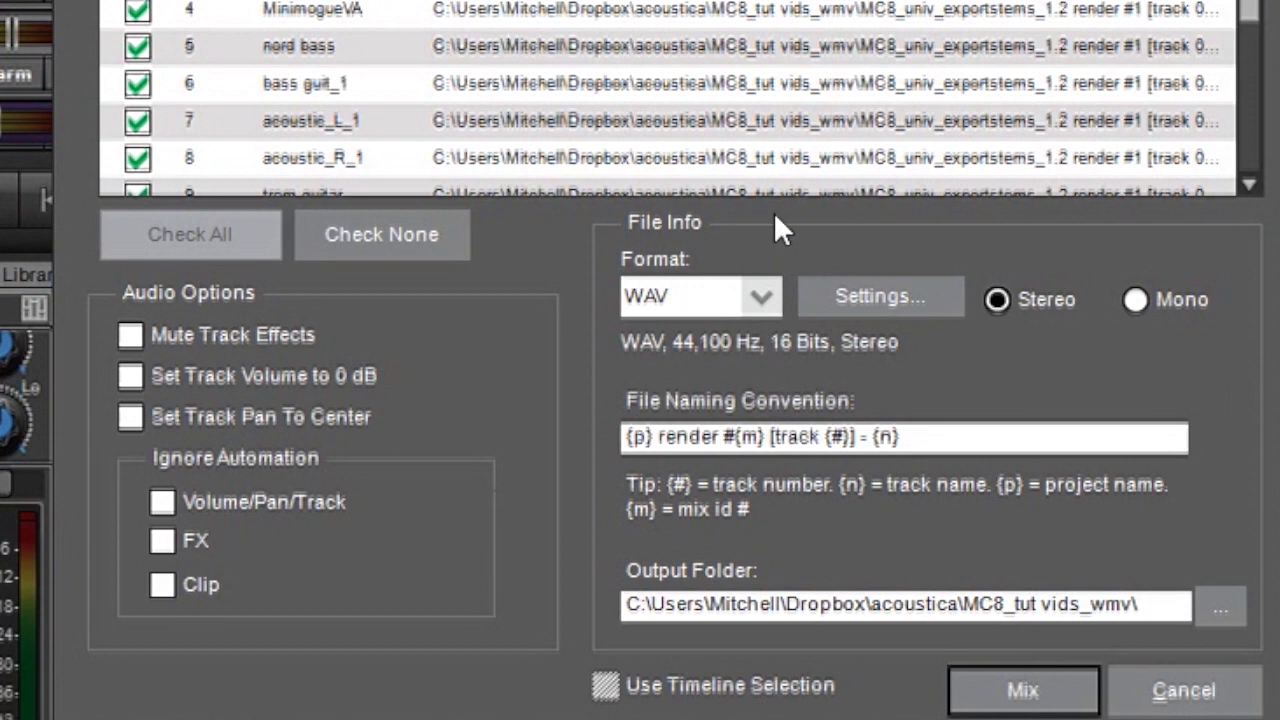
click(886, 295)
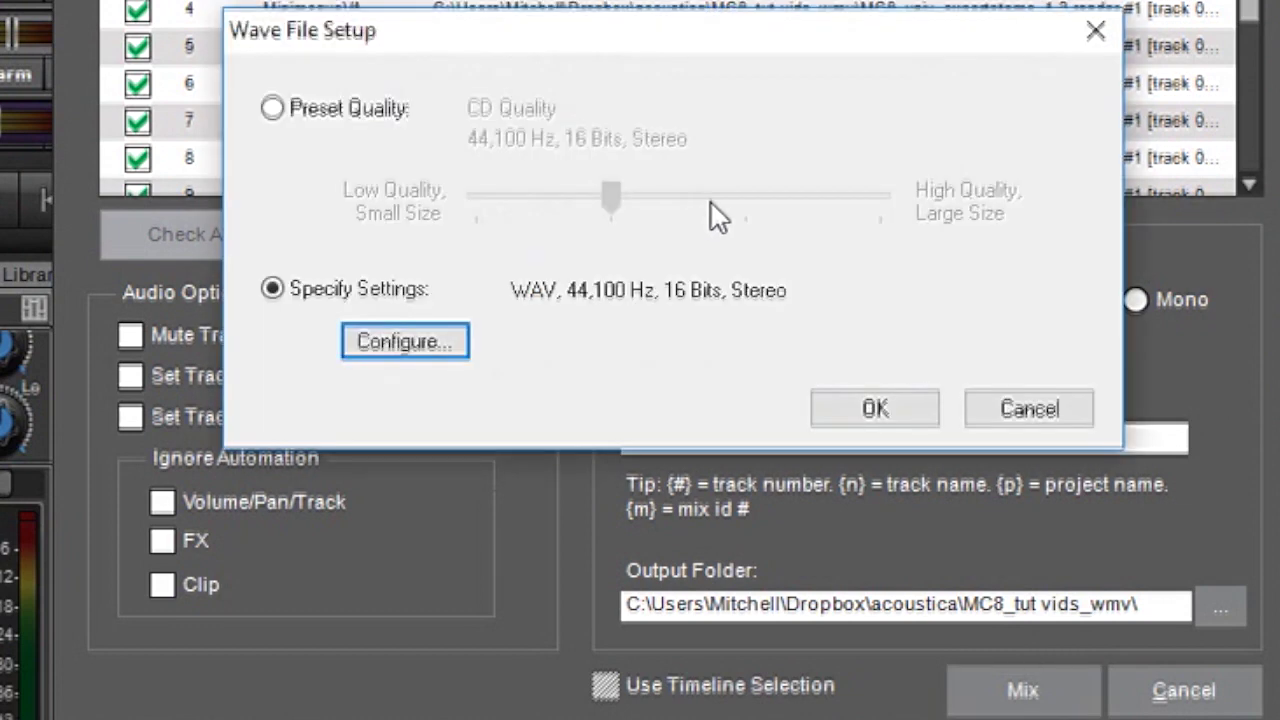
click(446, 330)
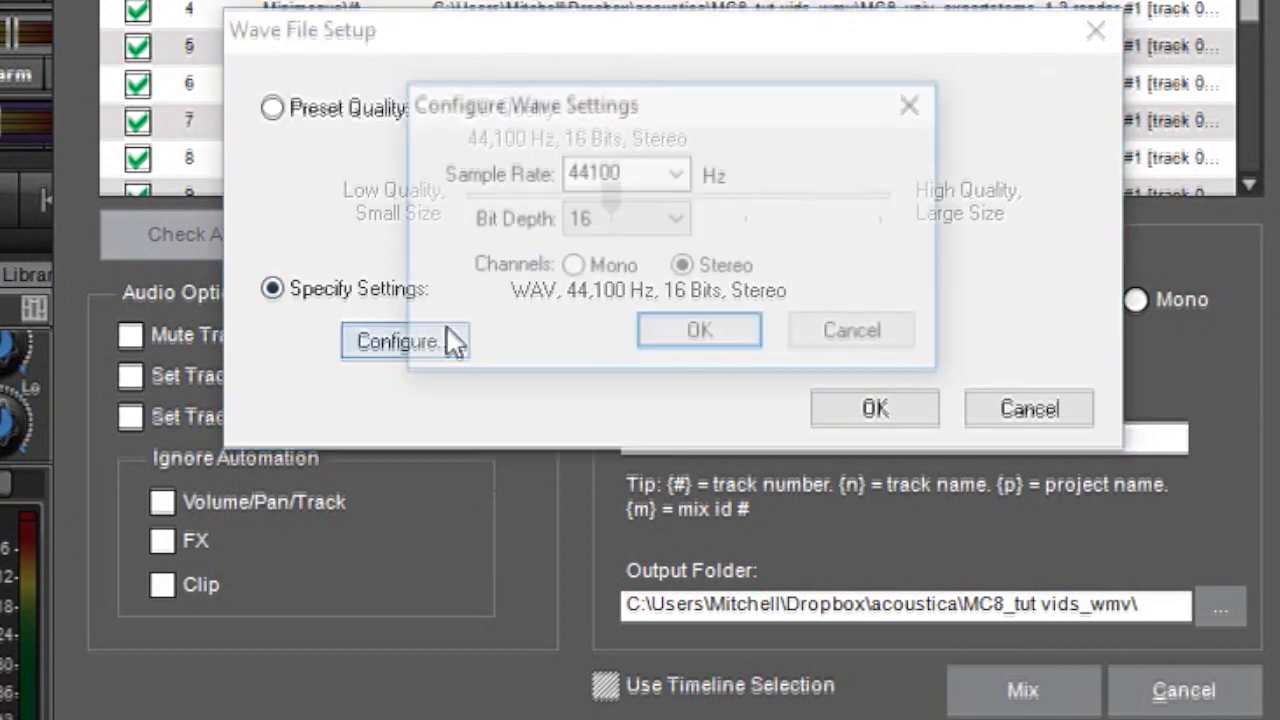
click(707, 343)
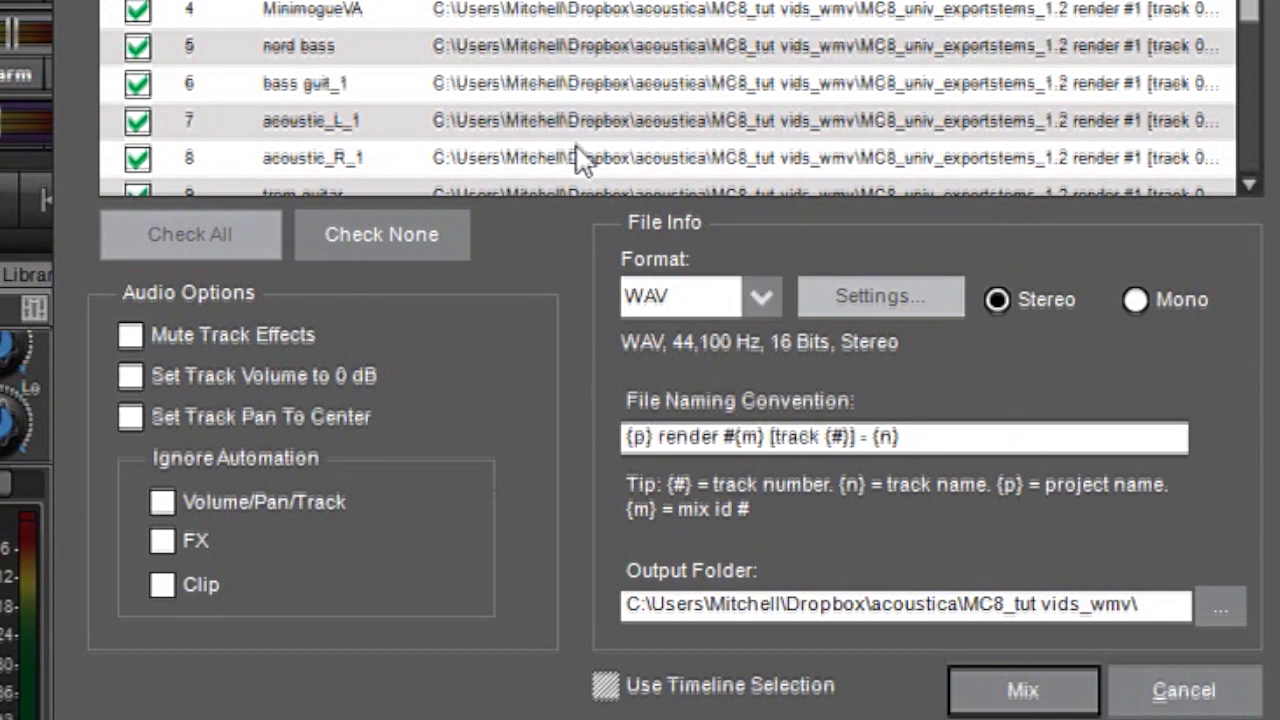
Switch stems to Mono and use Check None, re-ticking tracks 1, 2 and bass guit_1.
click(1136, 299)
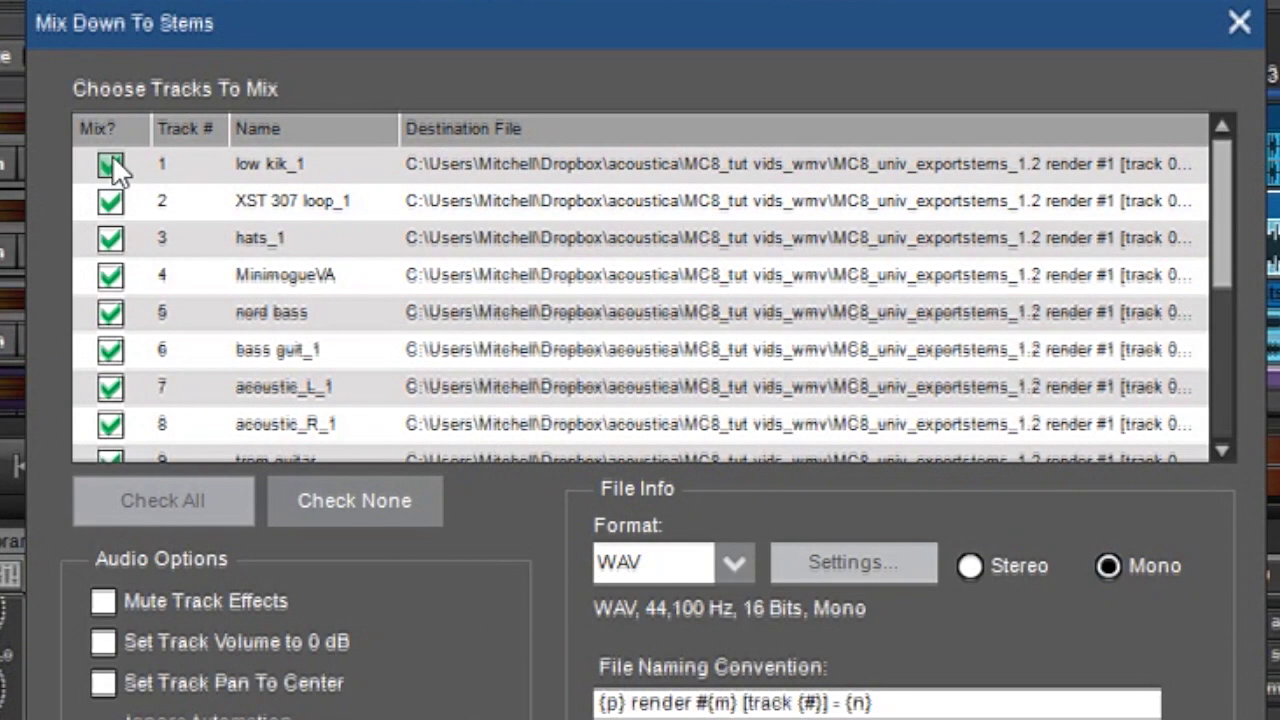
click(110, 165)
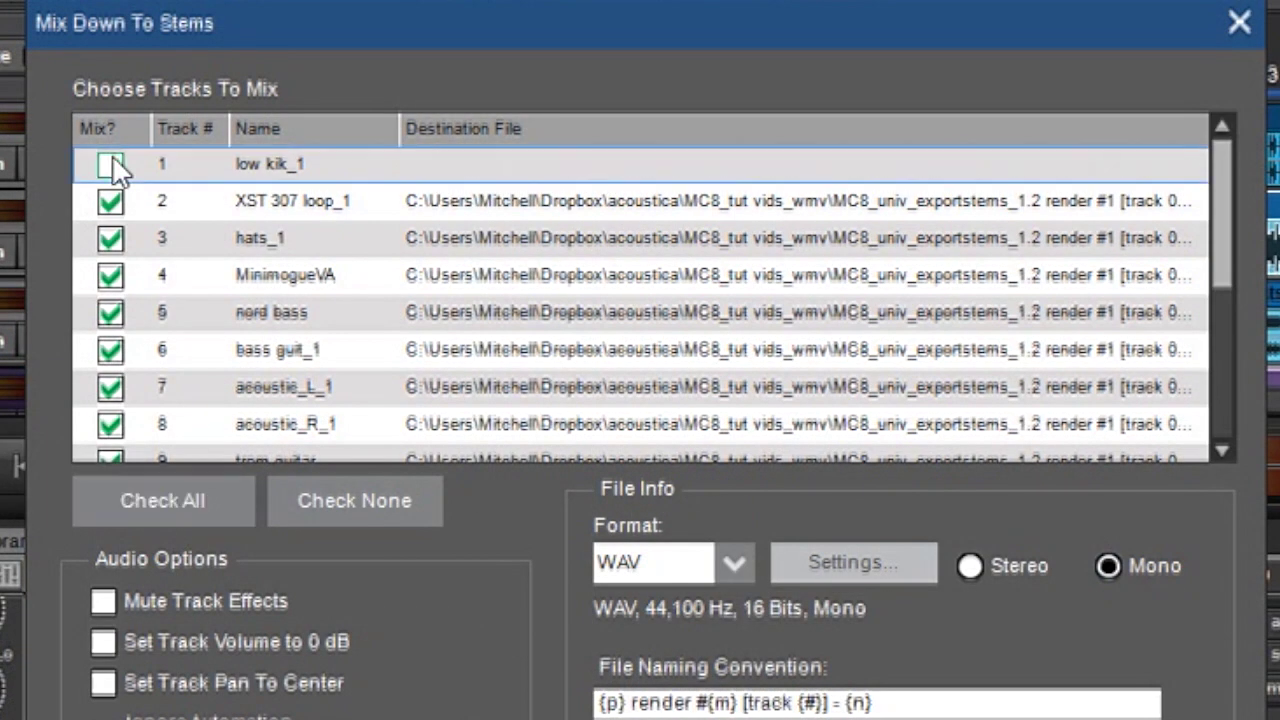
click(351, 490)
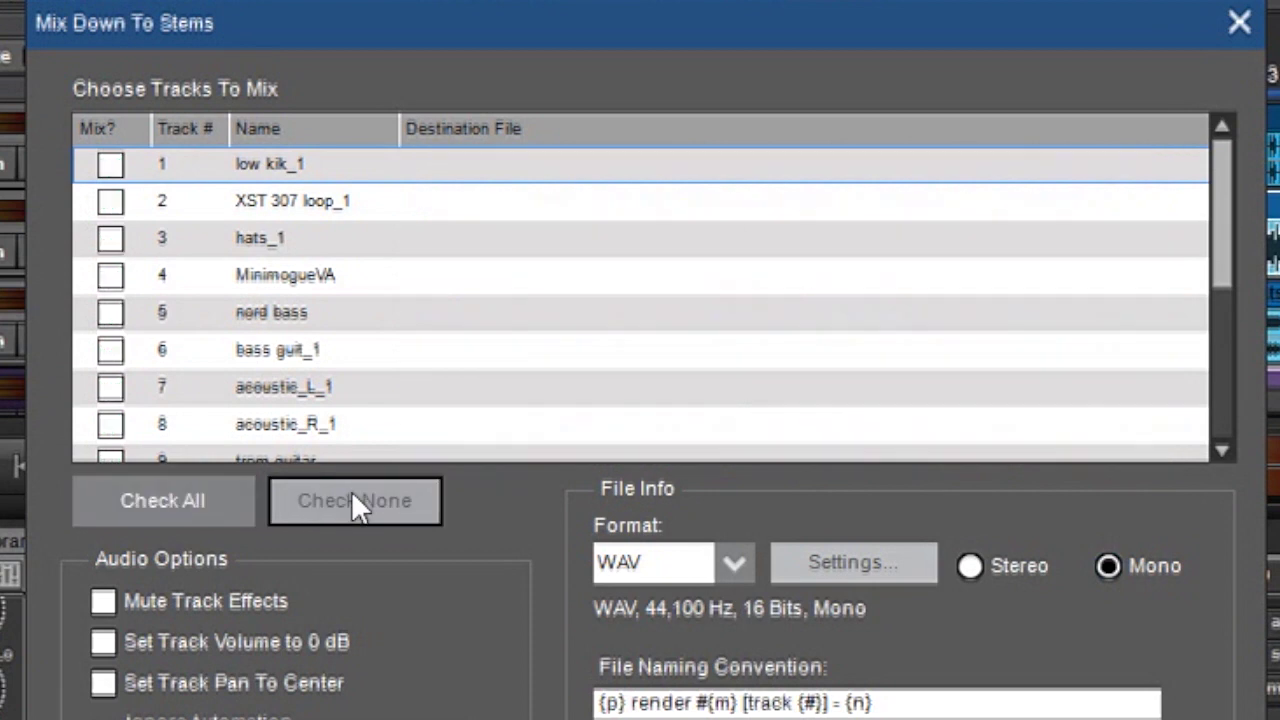
click(110, 165)
click(118, 206)
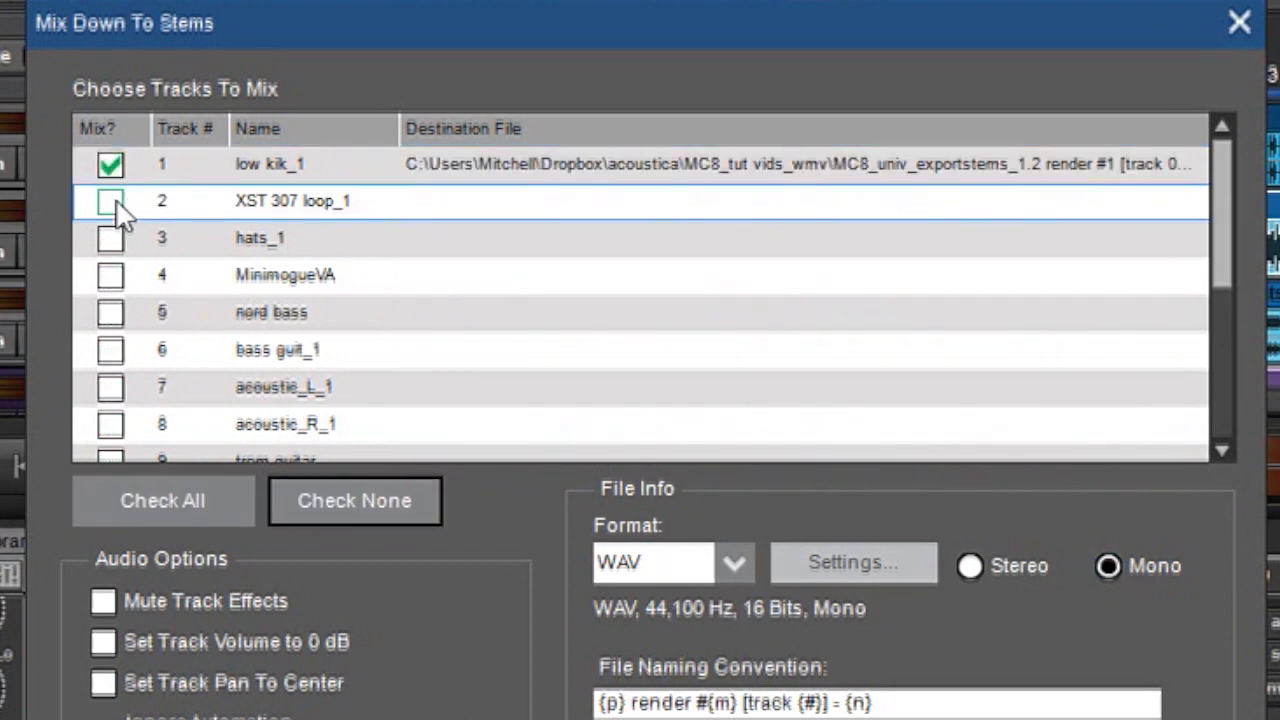
click(110, 316)
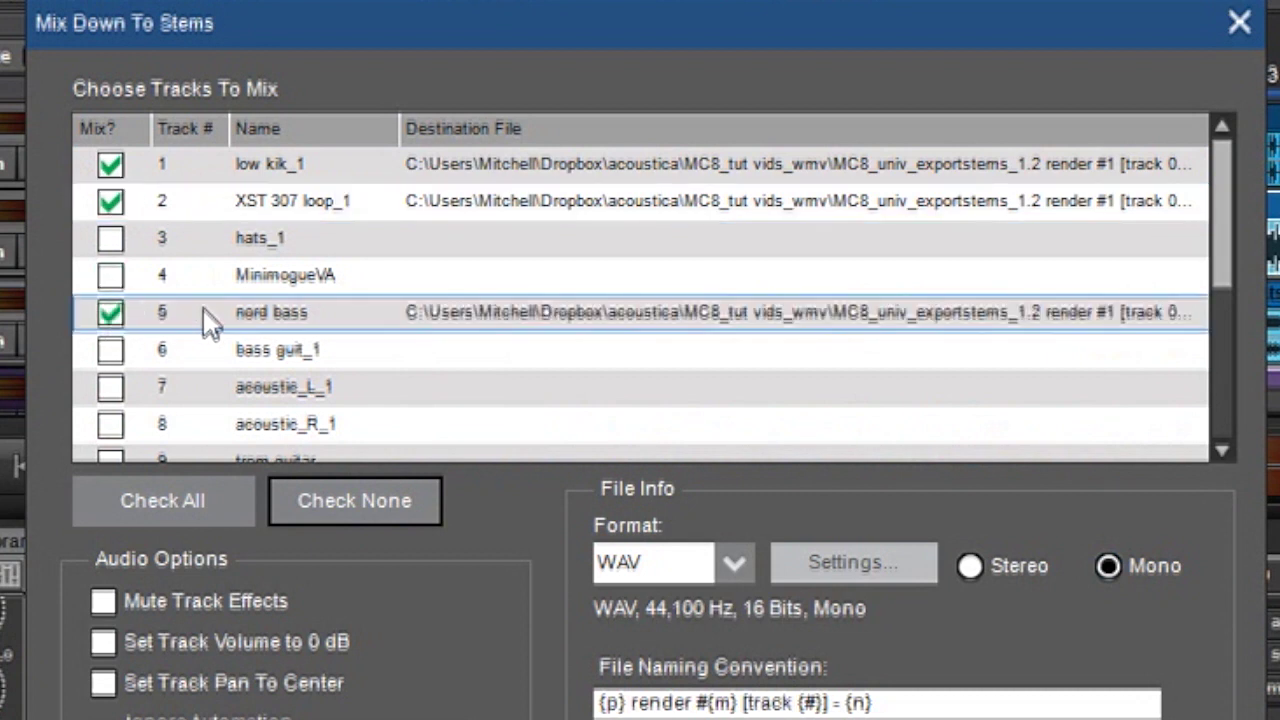
click(112, 345)
click(111, 316)
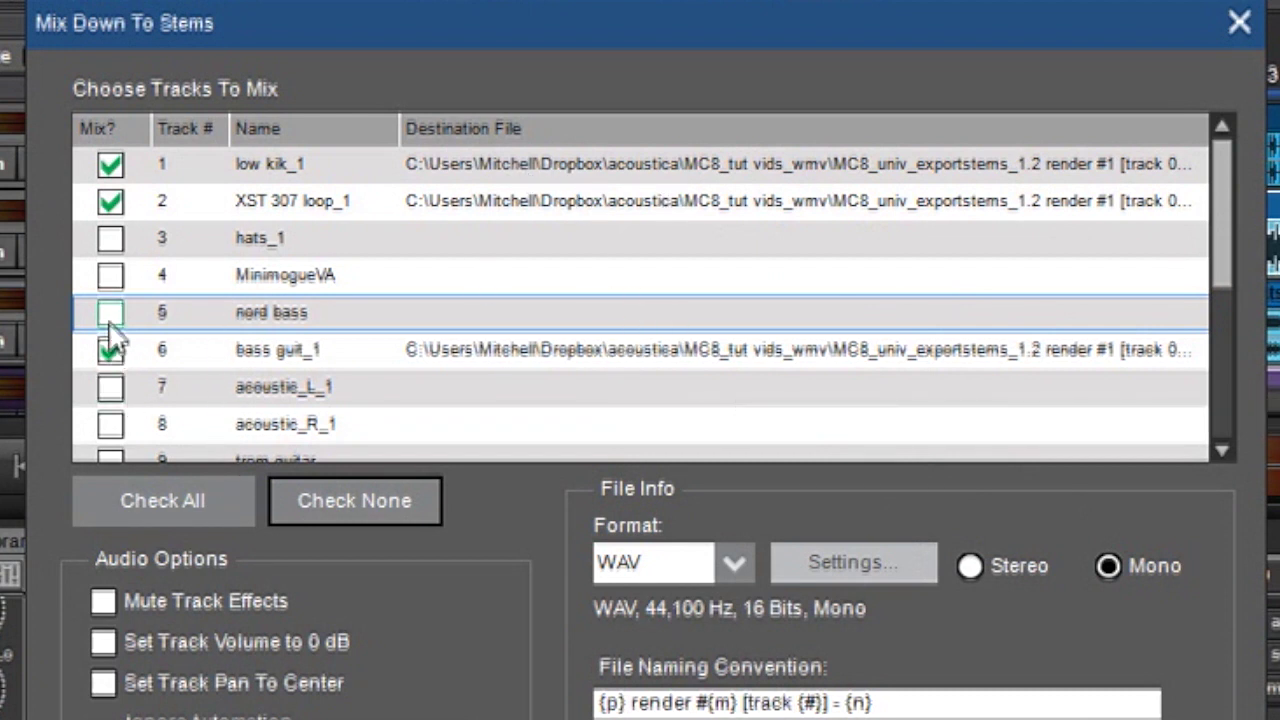
Check all tracks, untick bass guit_1, XST 307 loop_1 and low kik_1, and restore Stereo.
click(188, 496)
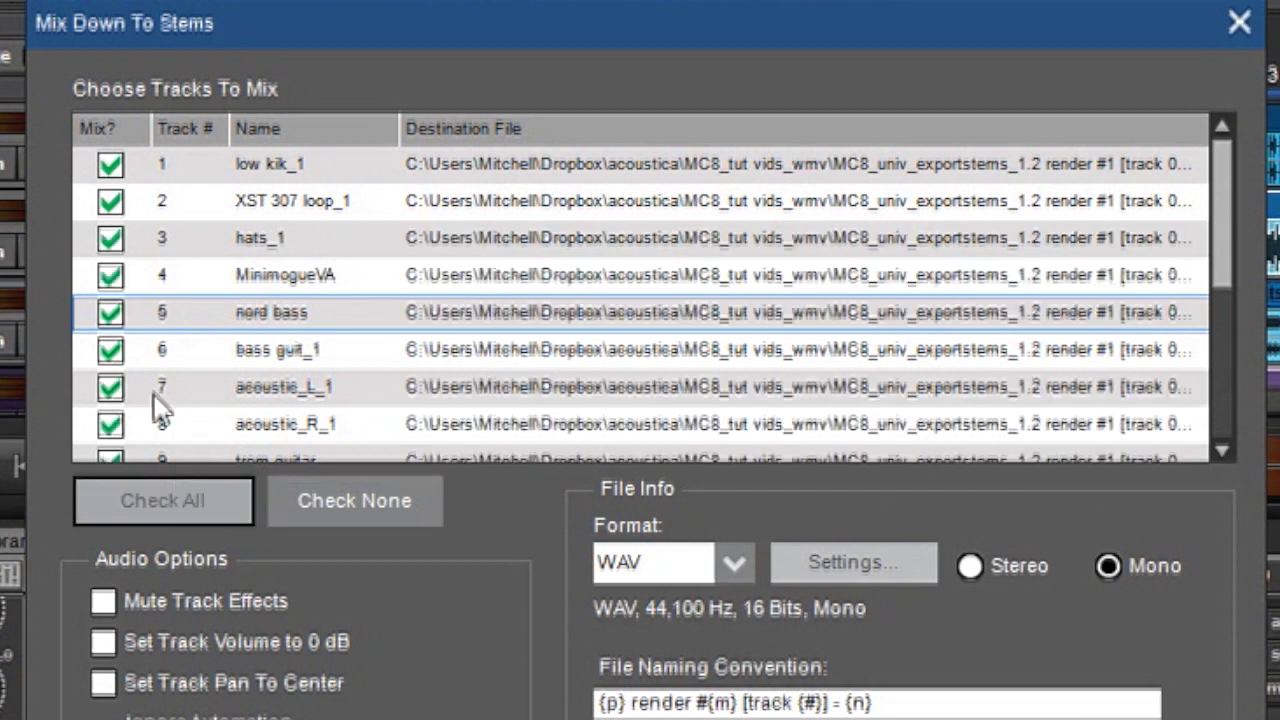
click(110, 349)
click(110, 201)
click(110, 165)
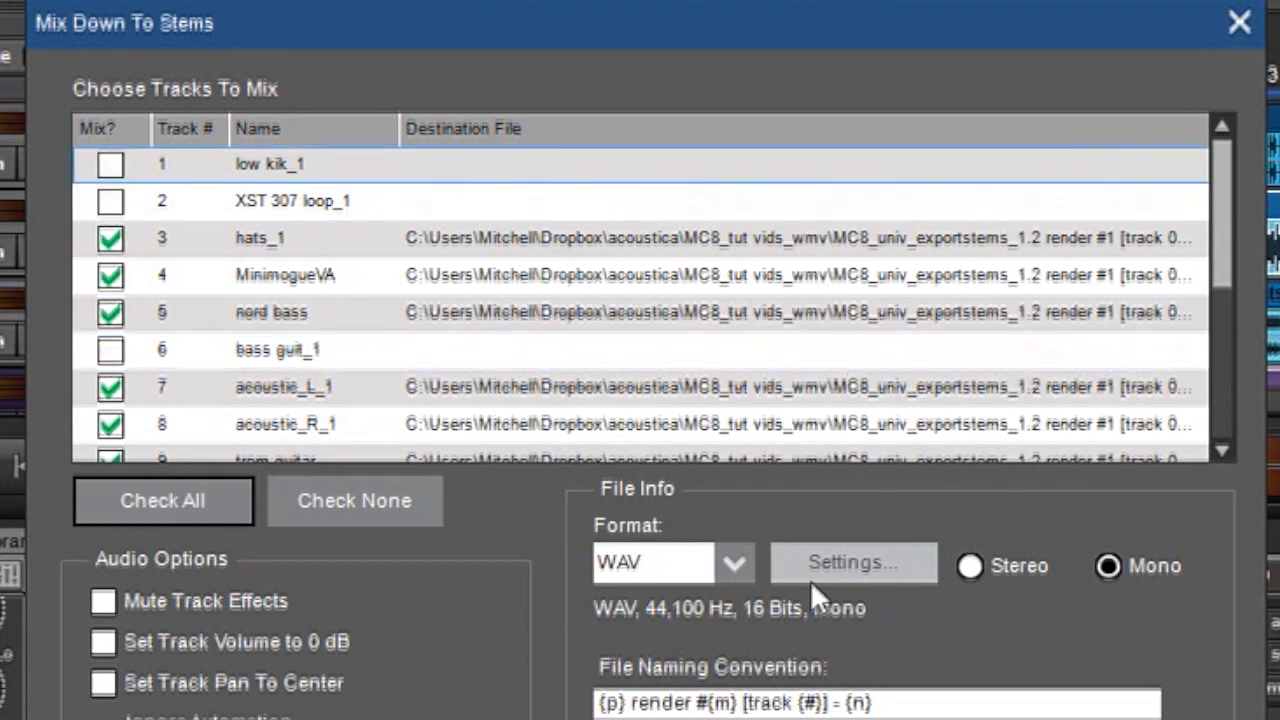
click(970, 567)
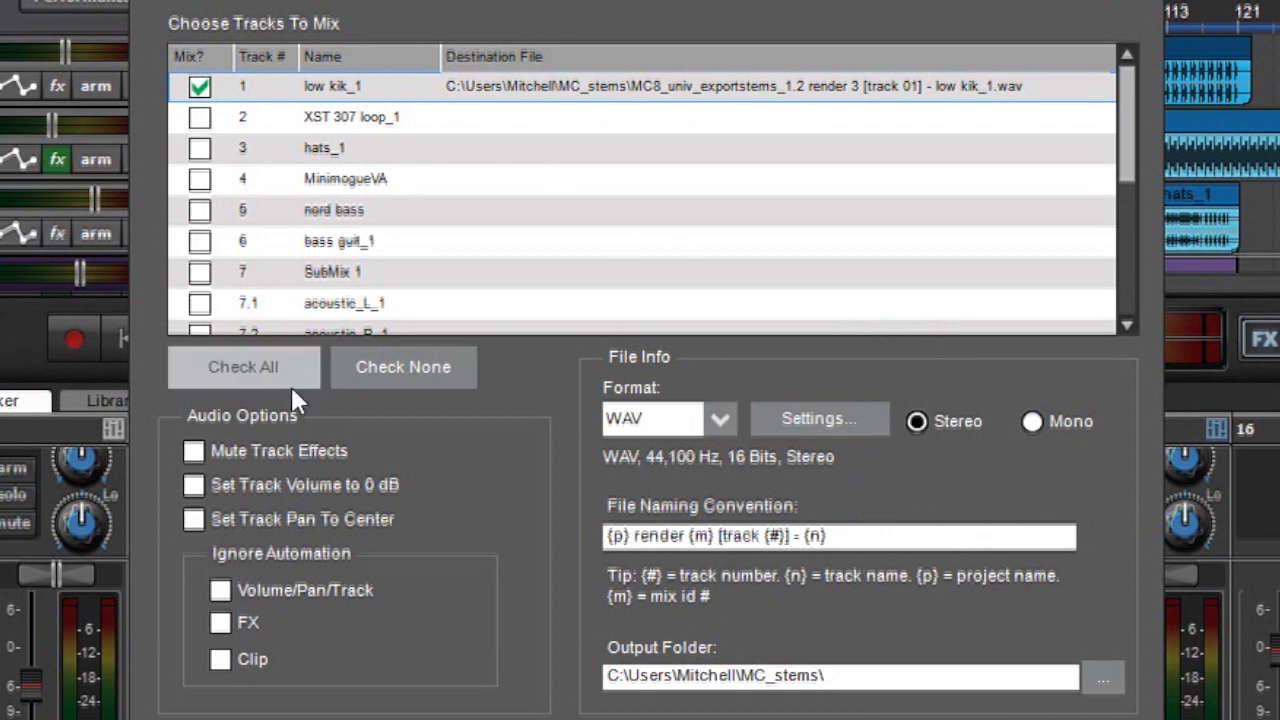
Use Check All so SubMix 1, its acoustic sub-tracks and every other track are ticked.
click(246, 365)
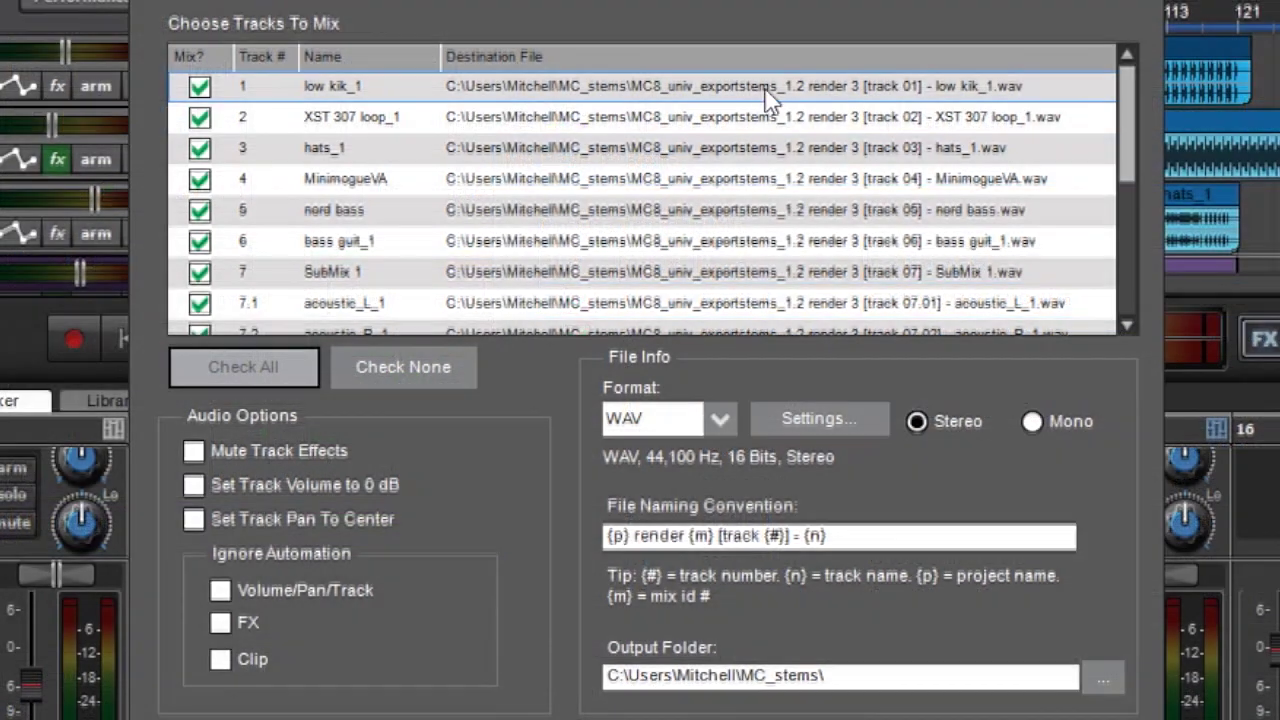
click(683, 536)
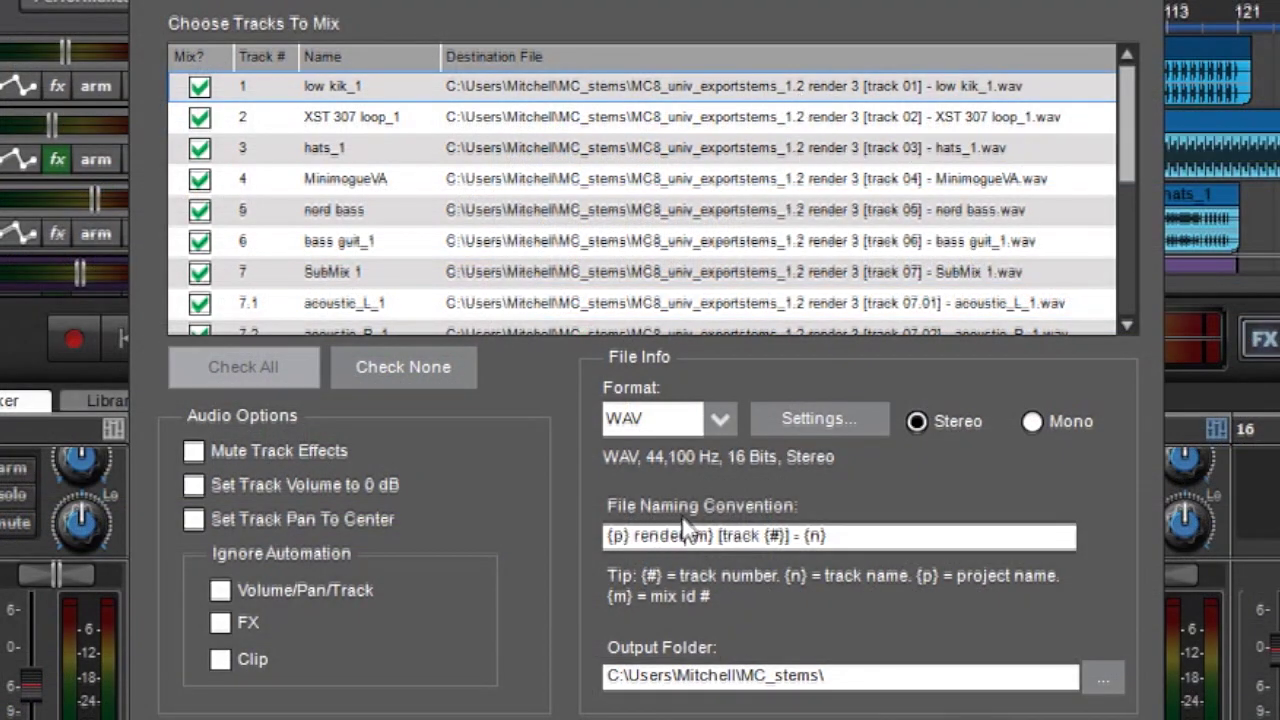
key(BackSpace)
key(BackSpace)
key(BackSpace)
key(BackSpace)
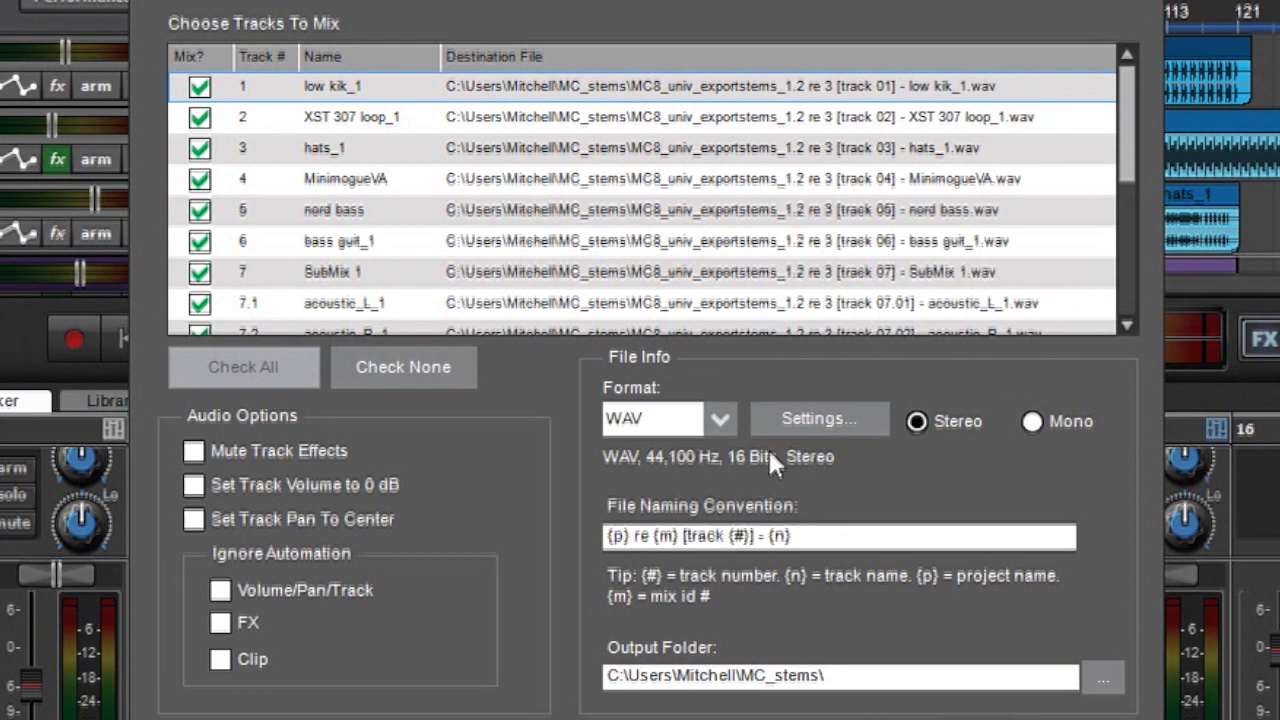
text(nder)
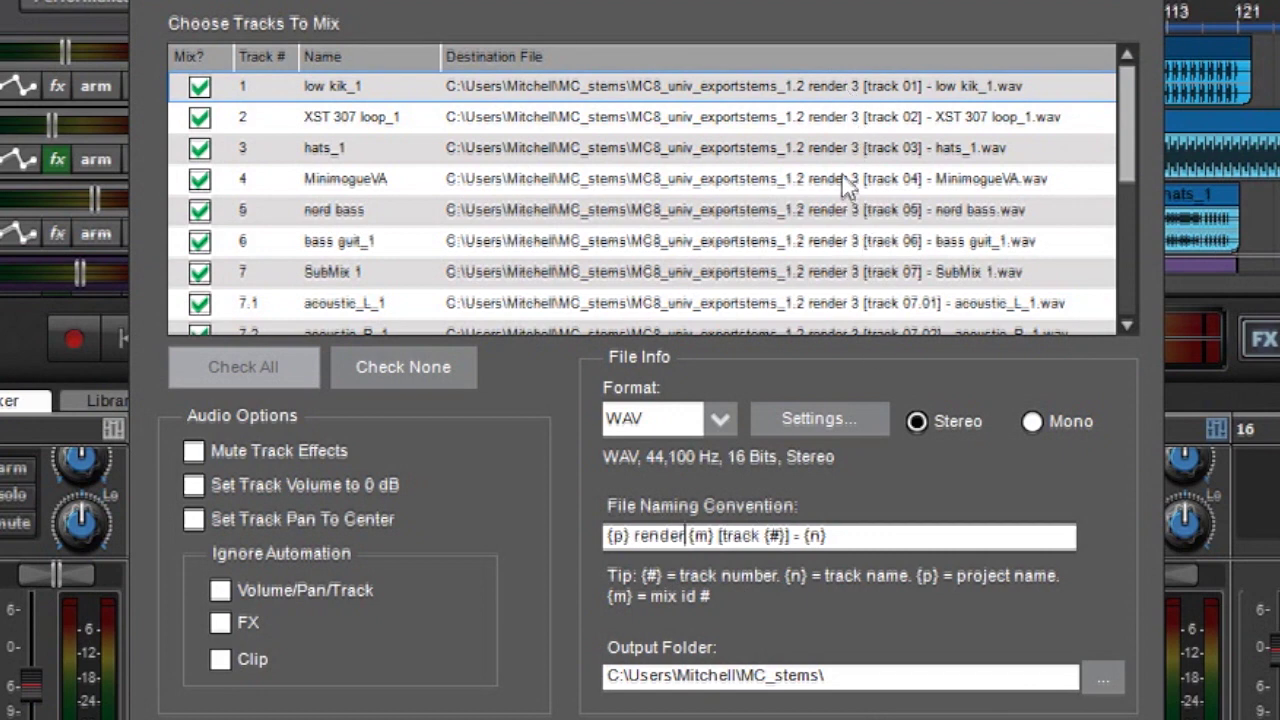
click(742, 536)
key(Delete)
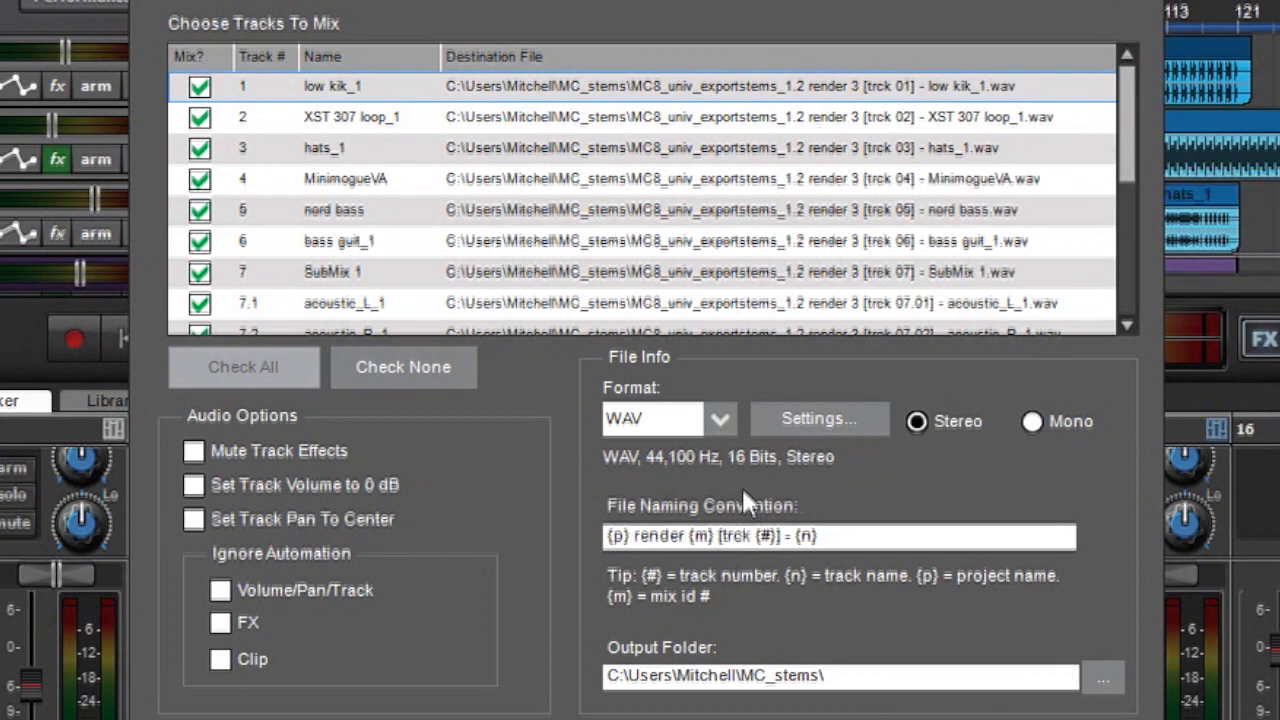
text(a)
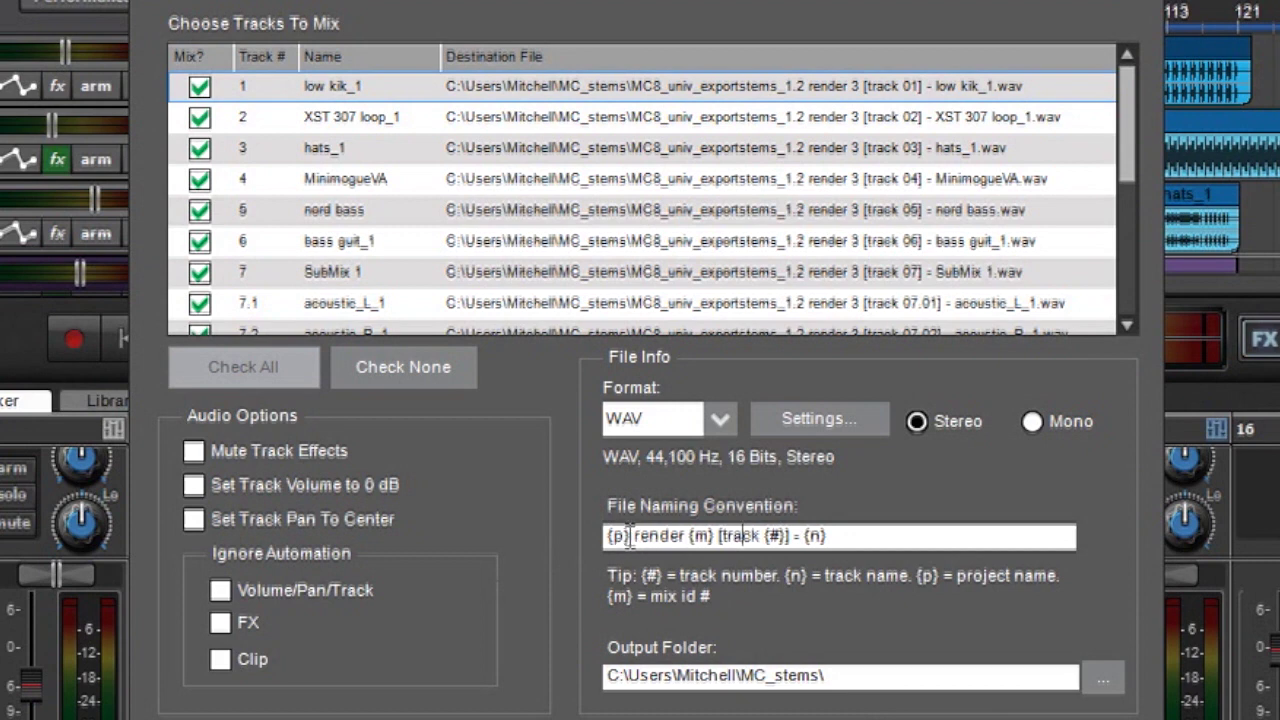
drag(630, 535, 606, 535)
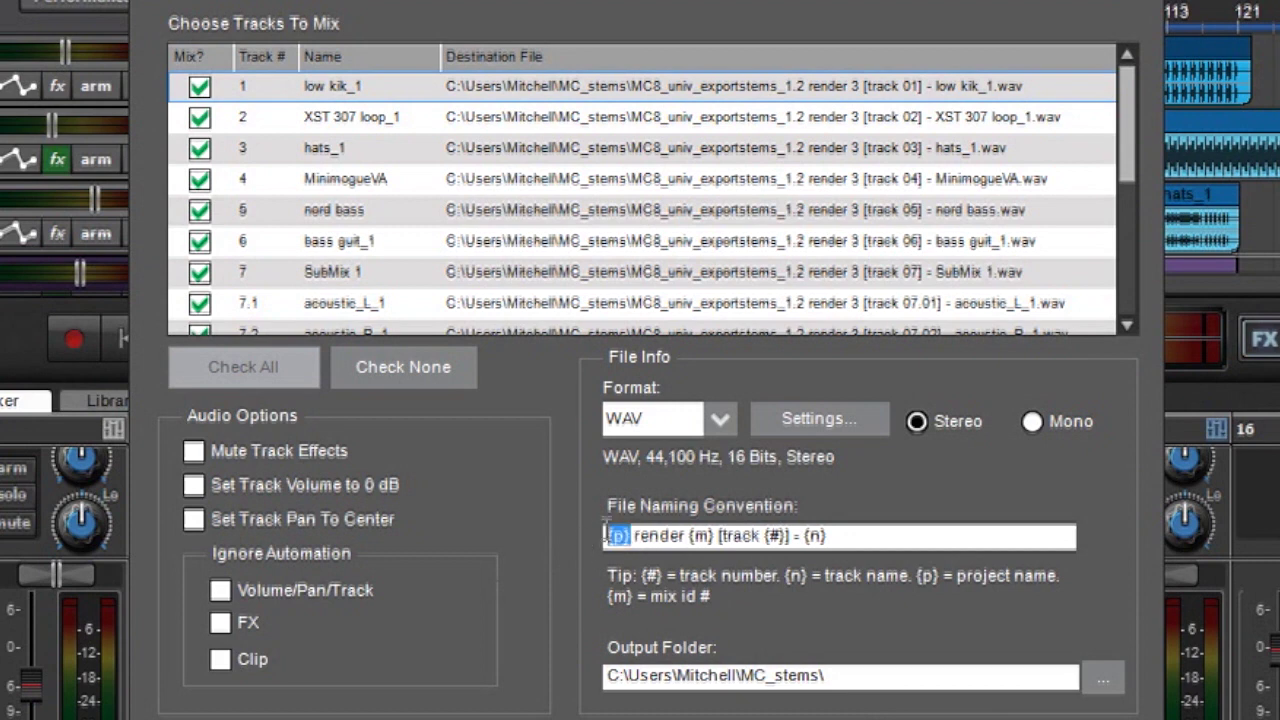
Move the {p} token from the start to the end of the naming pattern.
key(ctrl+x)
click(851, 537)
key(ctrl+v)
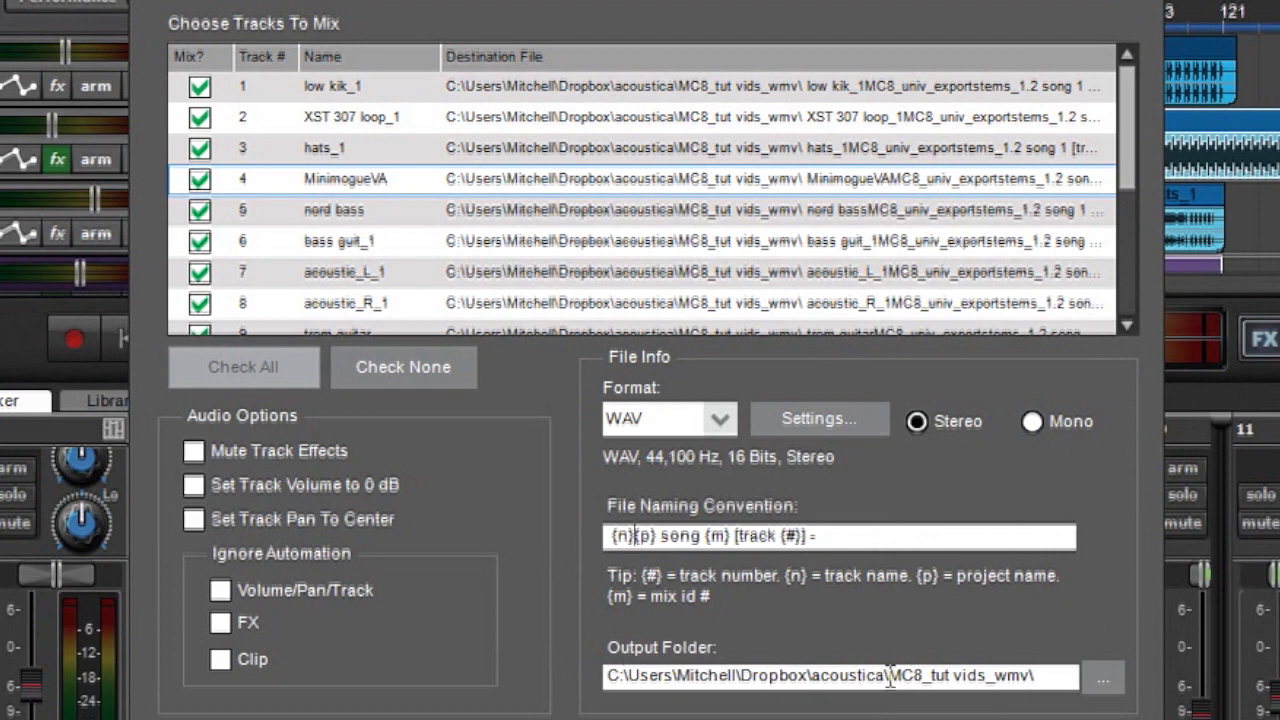
Set the stems output folder to the Desktop.
click(1103, 680)
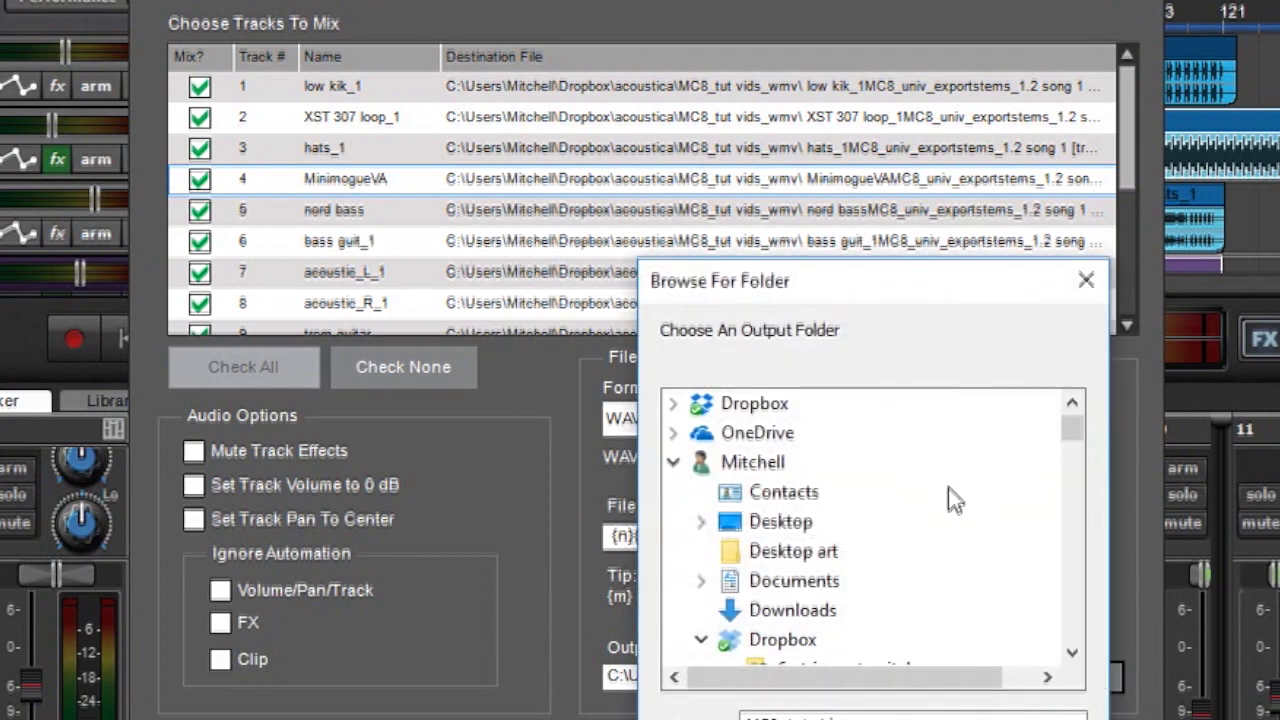
scroll(950, 490, down, 4)
scroll(950, 490, up, 3)
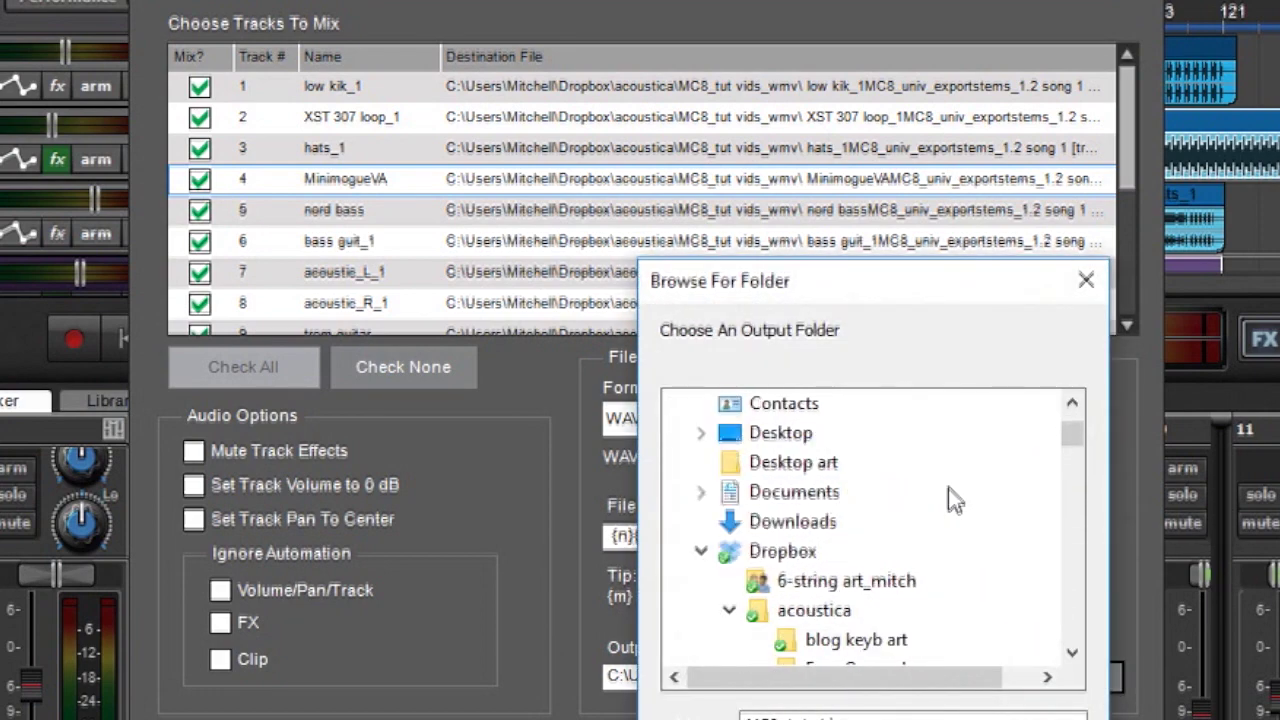
scroll(946, 488, up, 2)
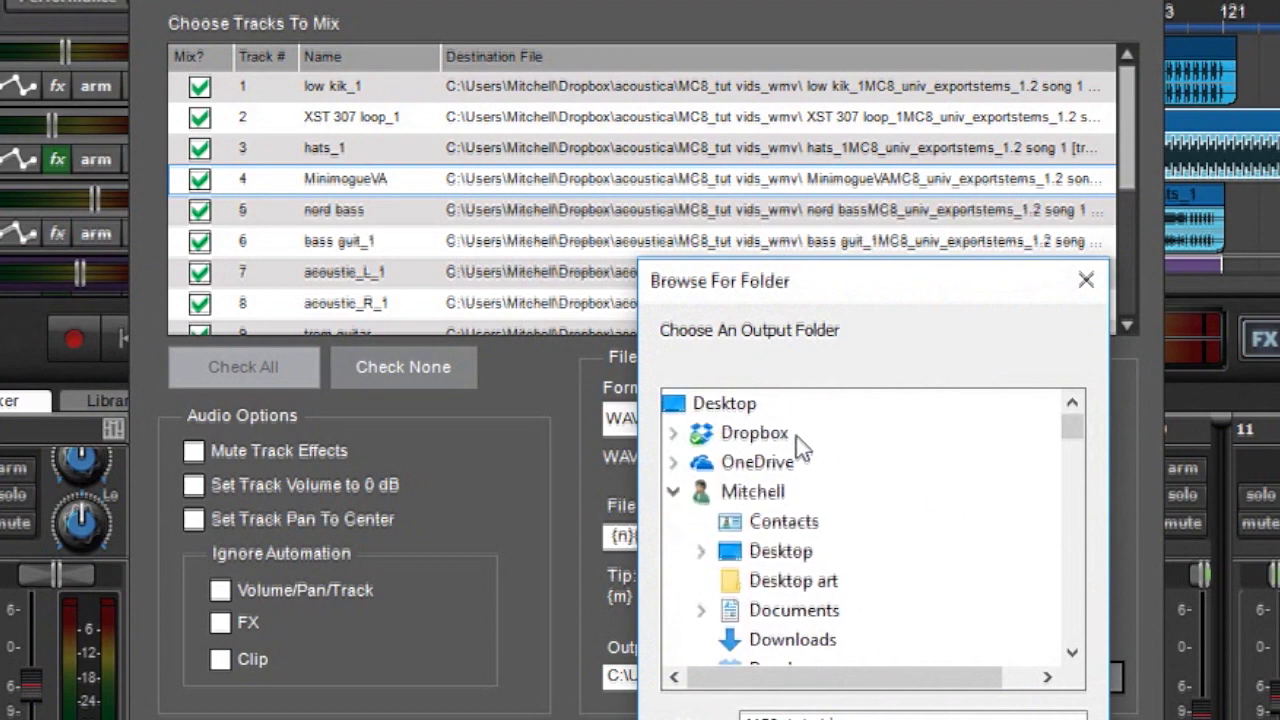
click(772, 406)
key(Return)
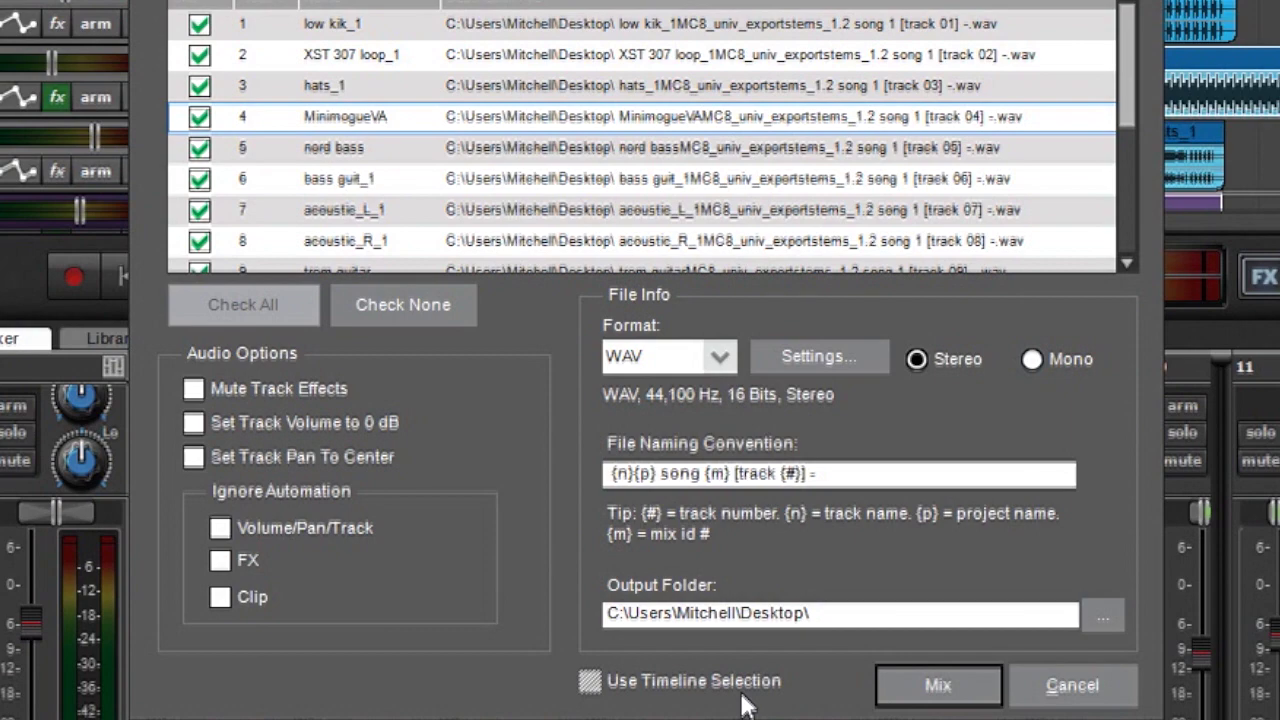
Cancel the dialog, select bars 9 to 53 on the ruler, and reopen Mix Down To Stems.
click(1048, 698)
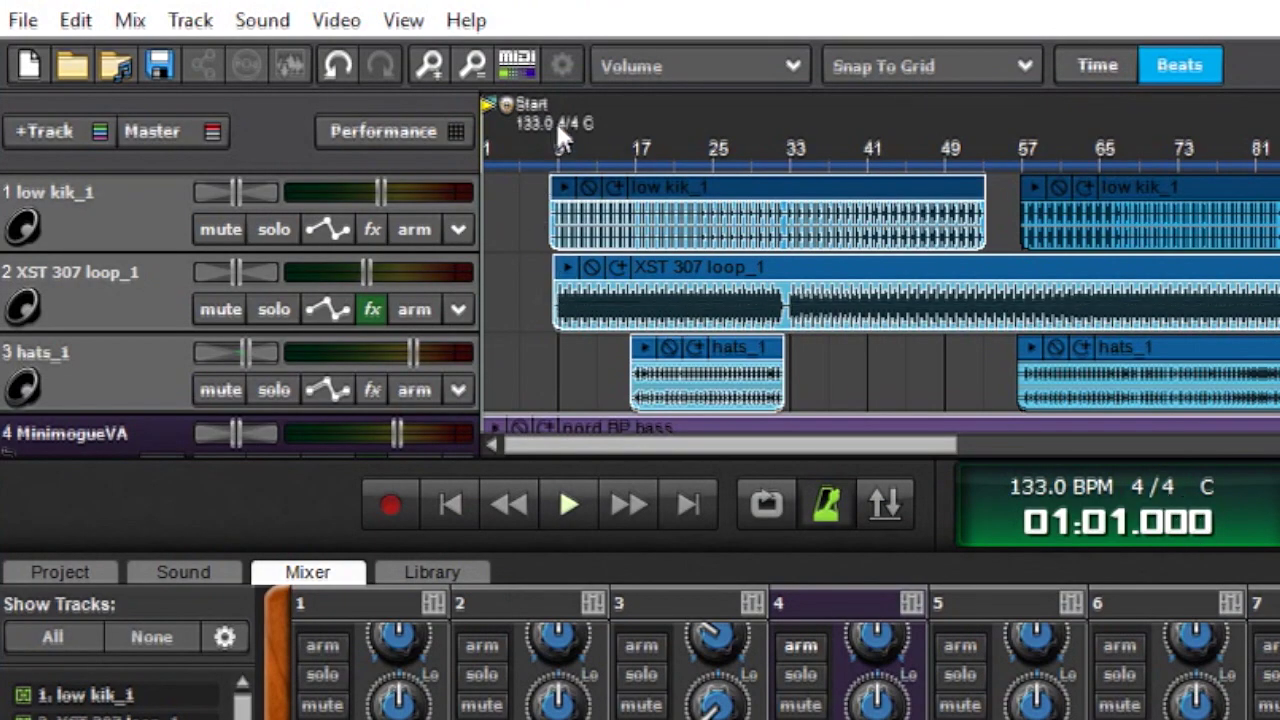
drag(555, 120, 994, 143)
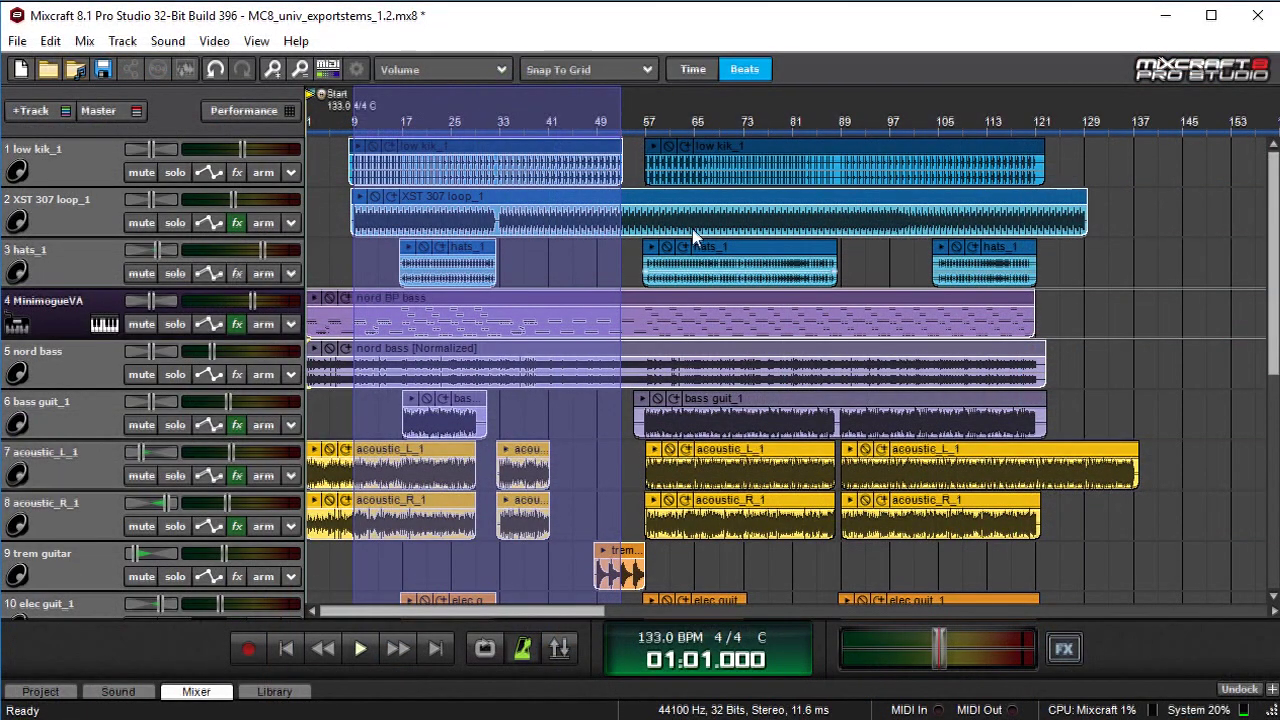
scroll(457, 354, down, 6)
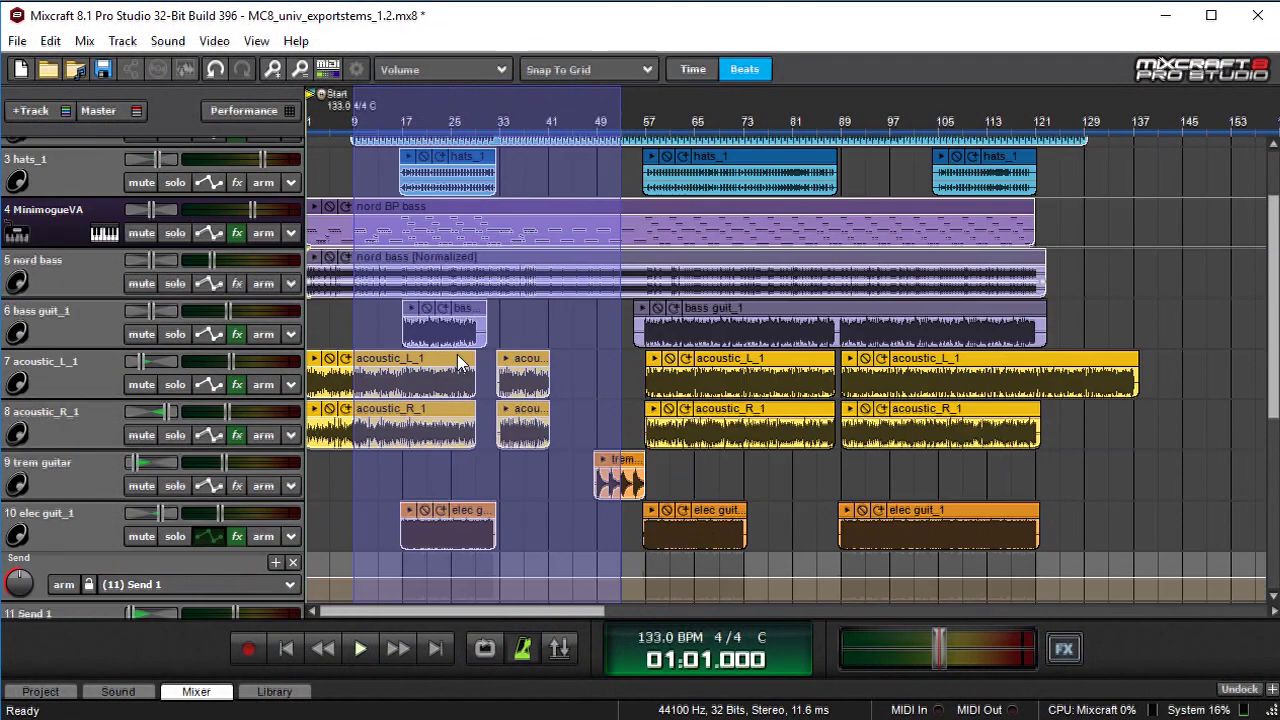
scroll(457, 354, up, 5)
scroll(425, 152, up, 4)
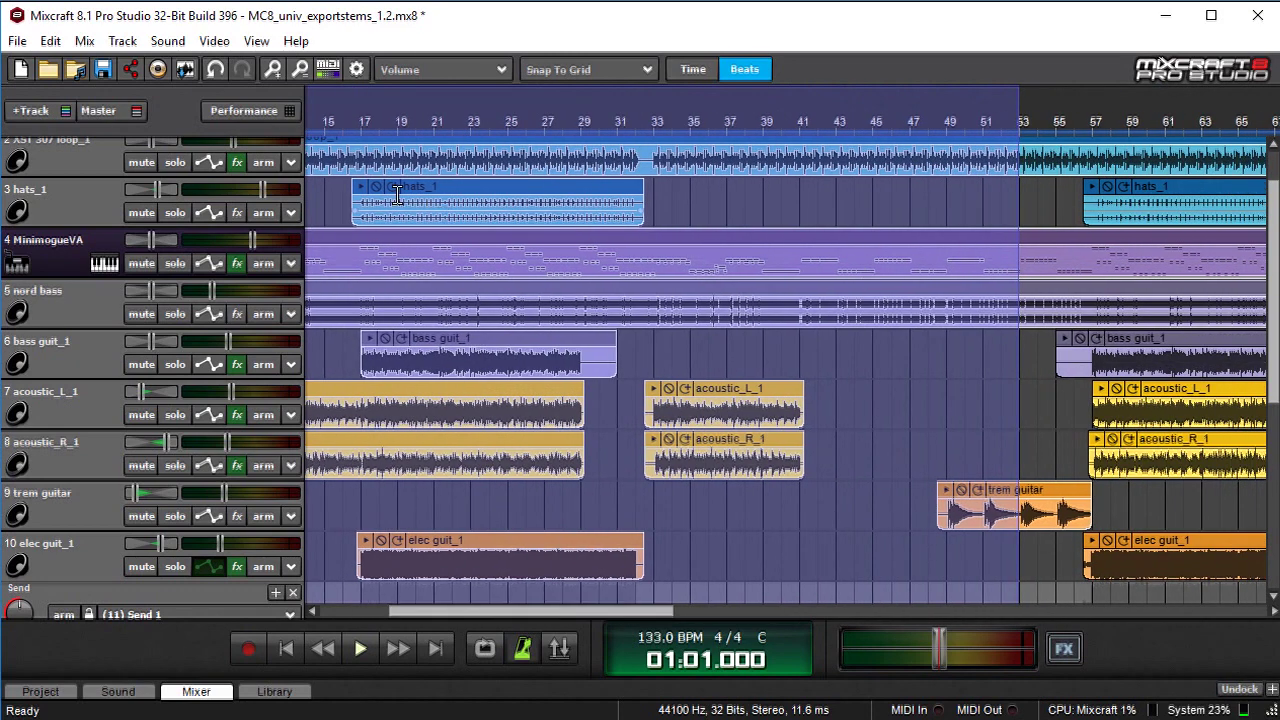
click(20, 41)
click(93, 256)
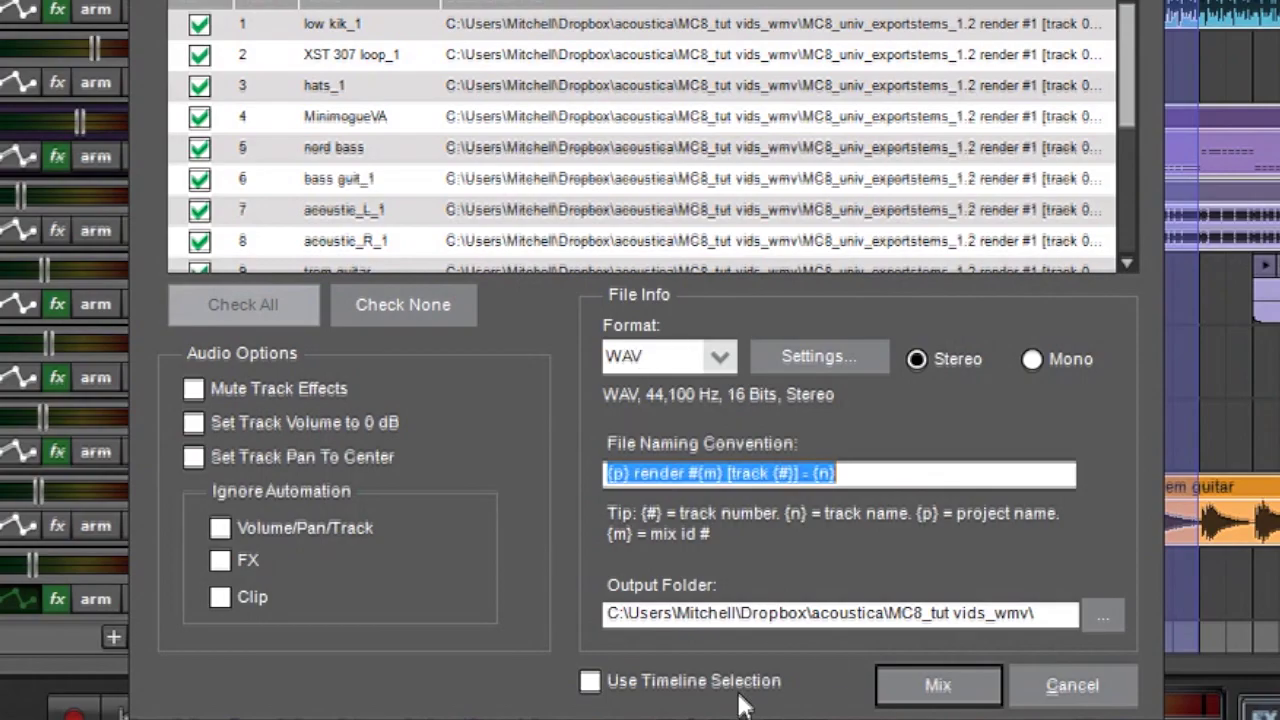
click(590, 684)
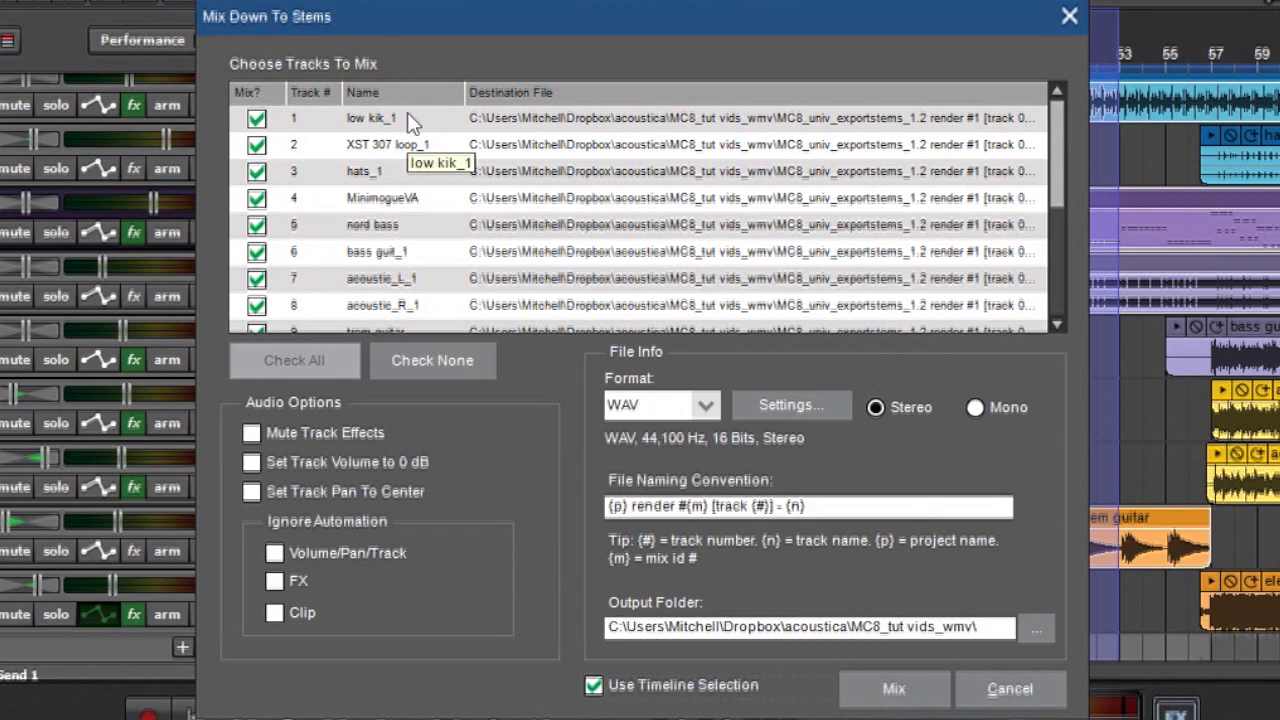
click(594, 688)
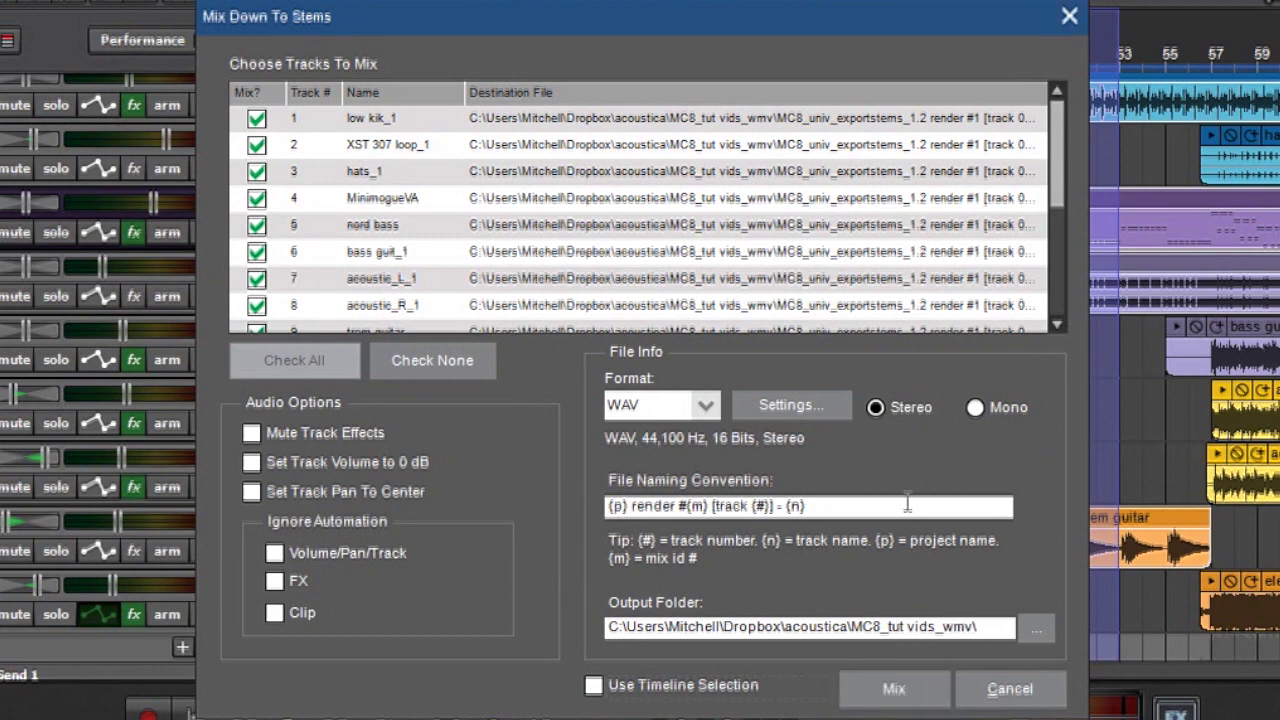
click(900, 689)
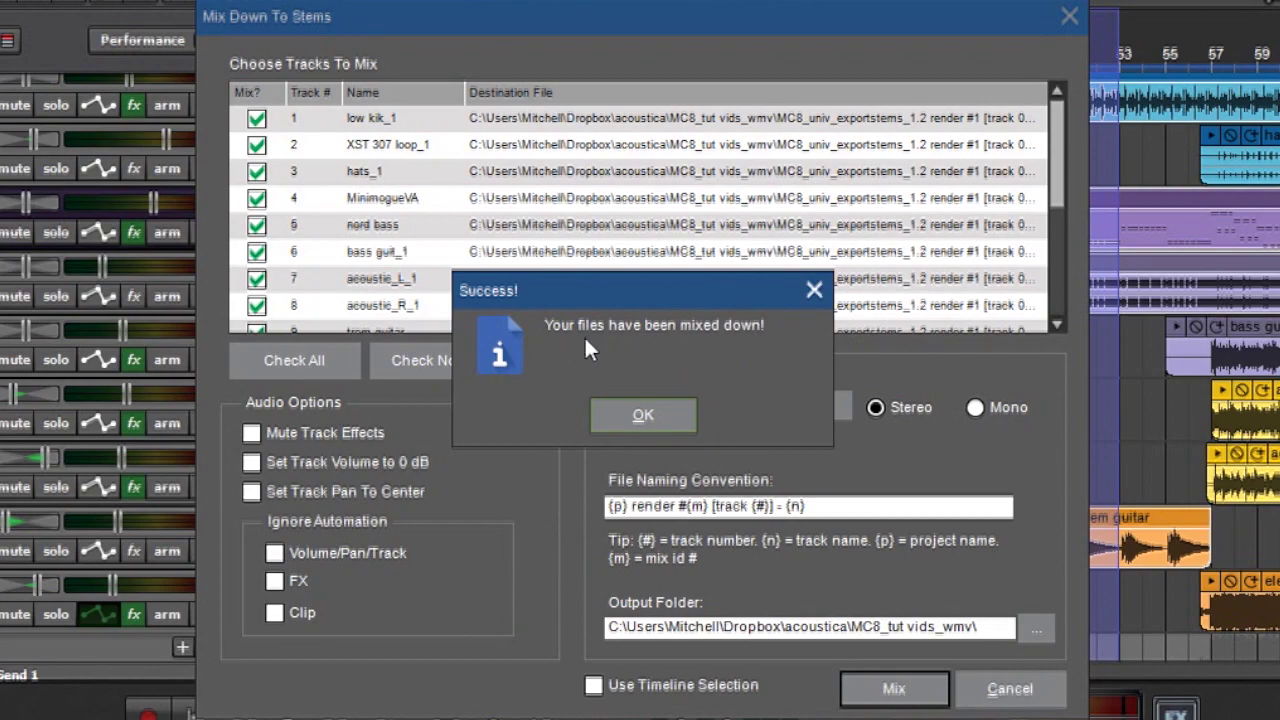
Acknowledge the Success! message once the WAV stems finish rendering into MC8_tut vids_wmv.
click(645, 410)
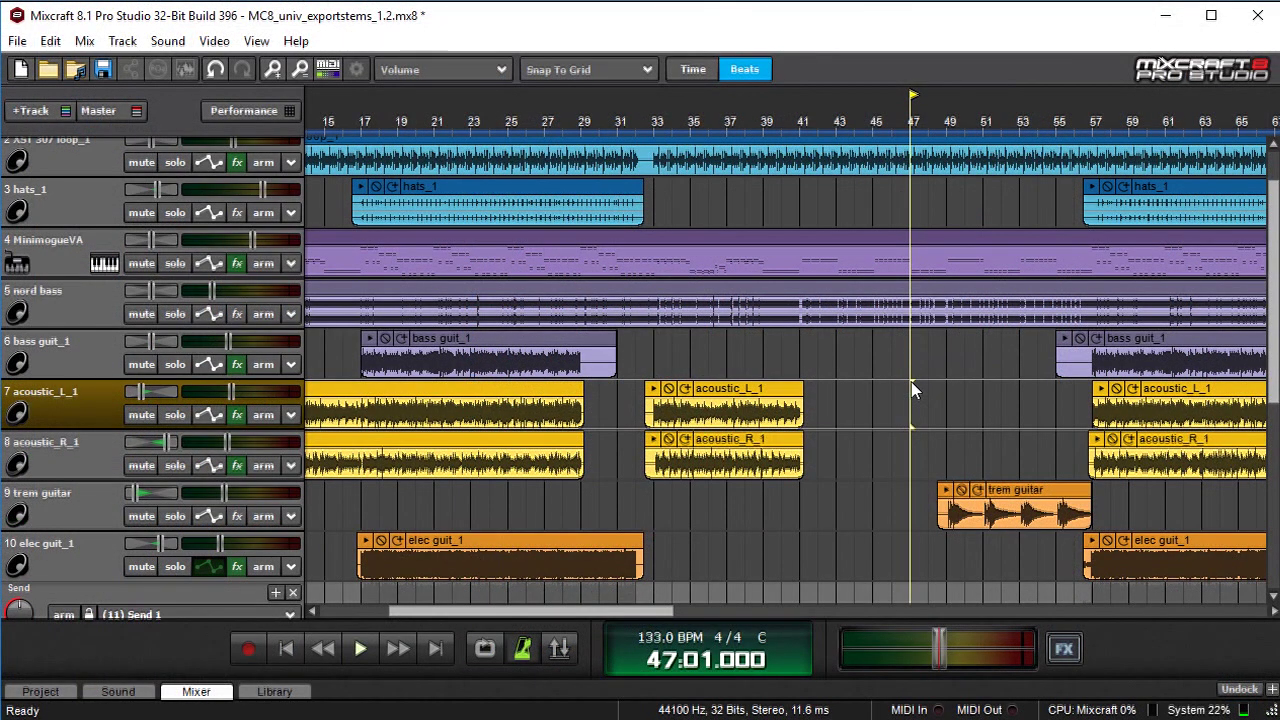
Select the MinimogueVA track and switch on its solo button.
scroll(667, 380, up, 1)
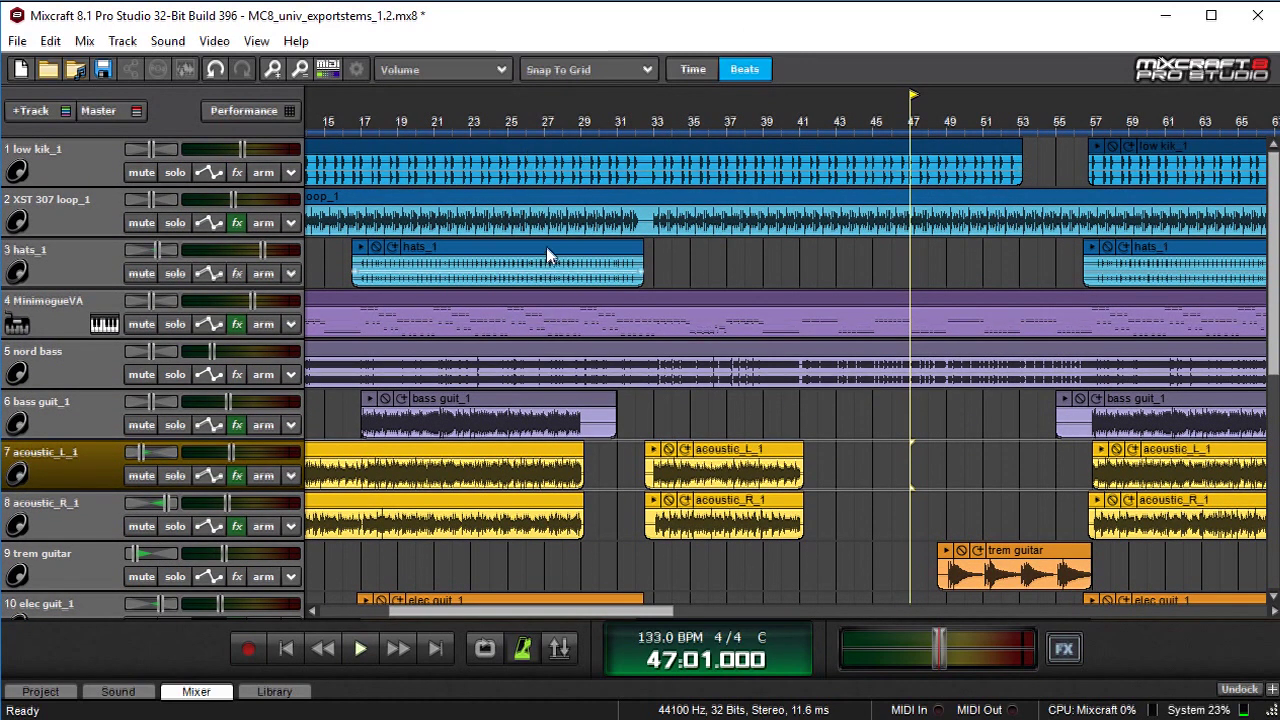
click(72, 315)
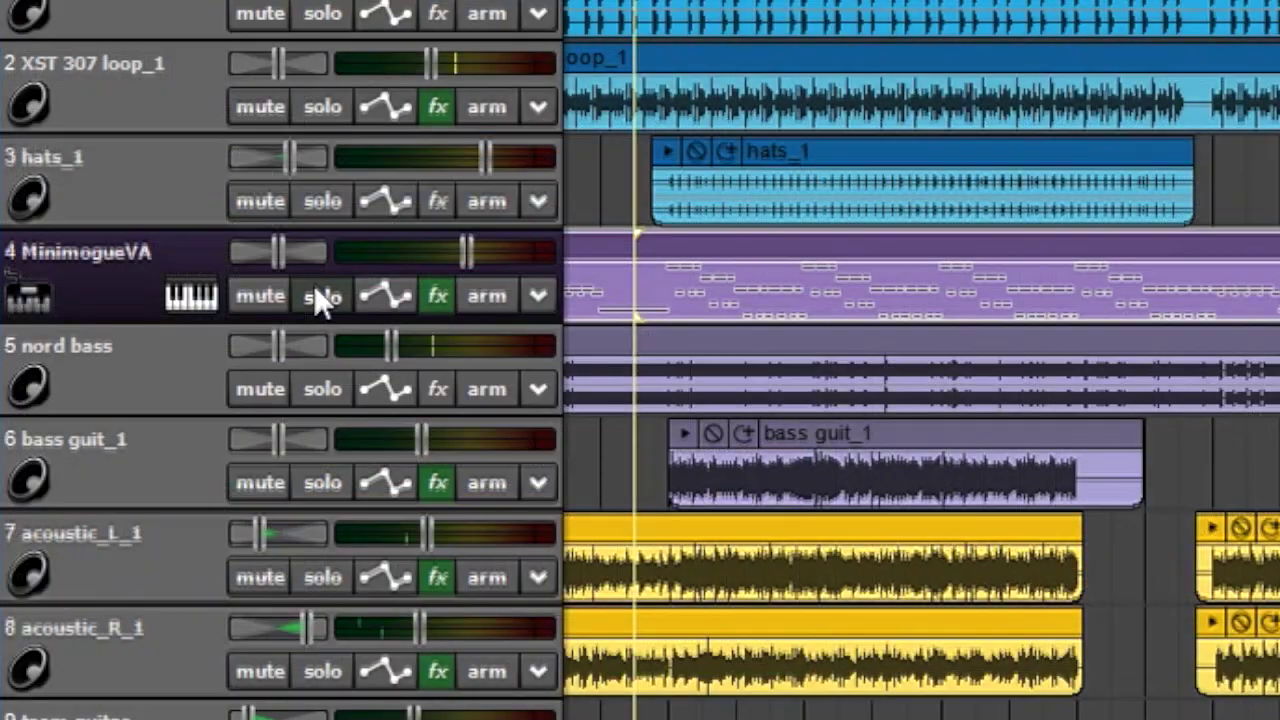
click(315, 288)
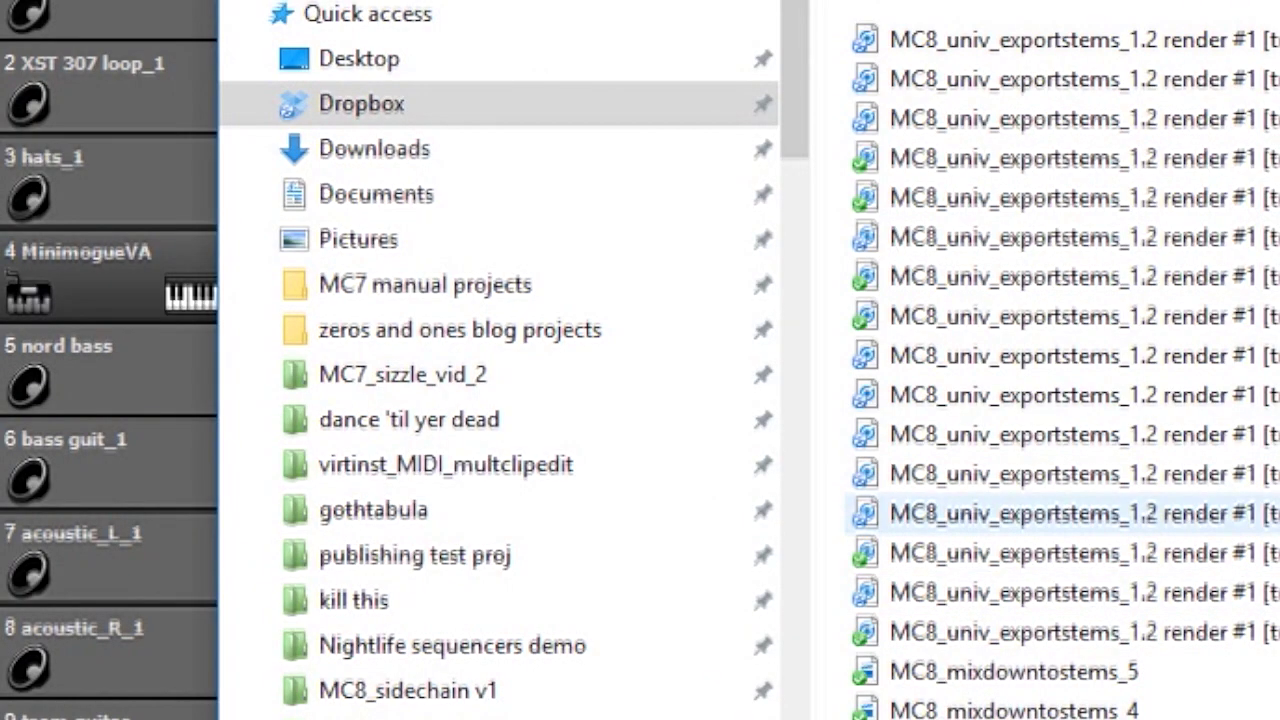
Select one of the exported render #1 stem WAV files in the output folder.
click(1000, 513)
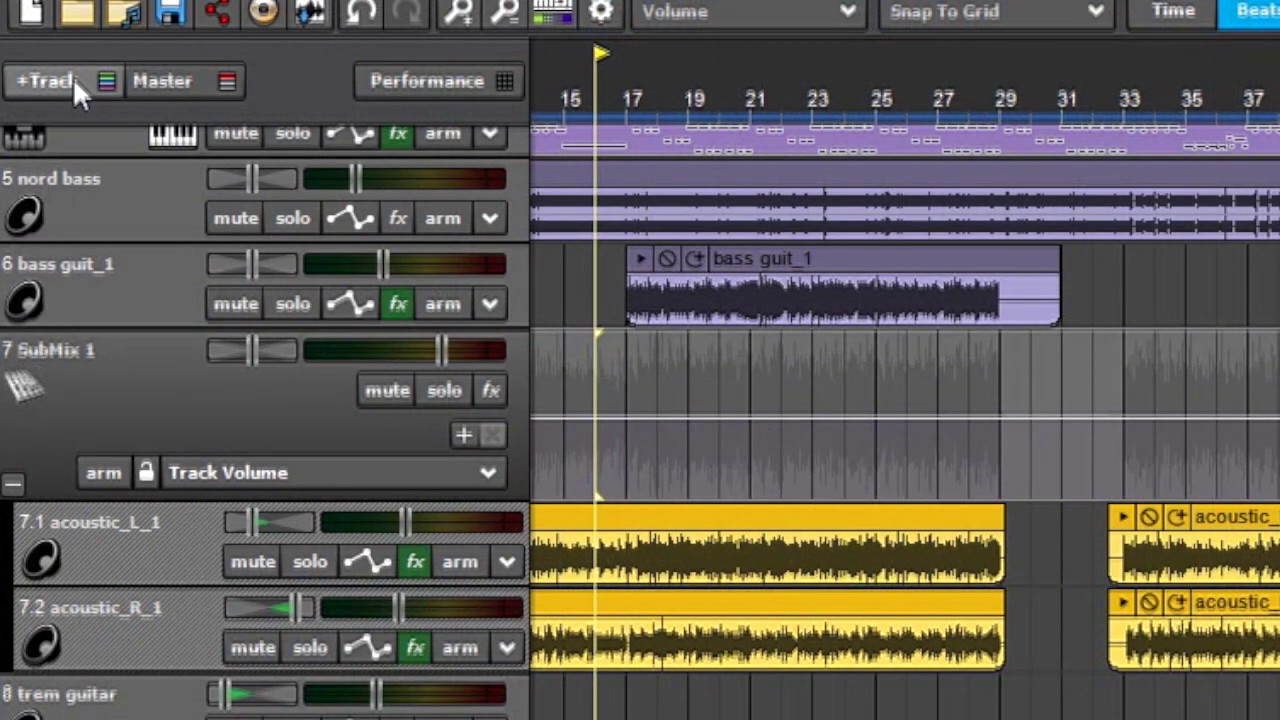
Browse the +Track add-track choices, dismiss them without adding a track, and scroll down.
click(73, 77)
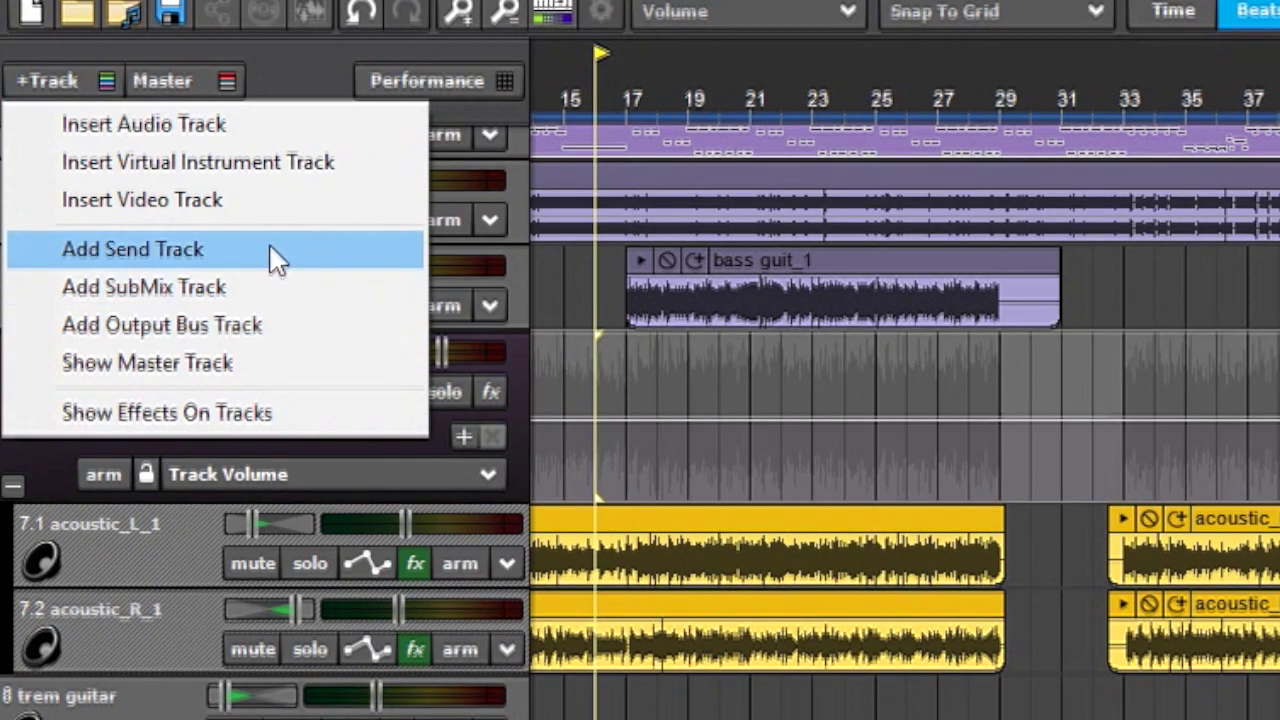
click(127, 639)
scroll(158, 612, down, 3)
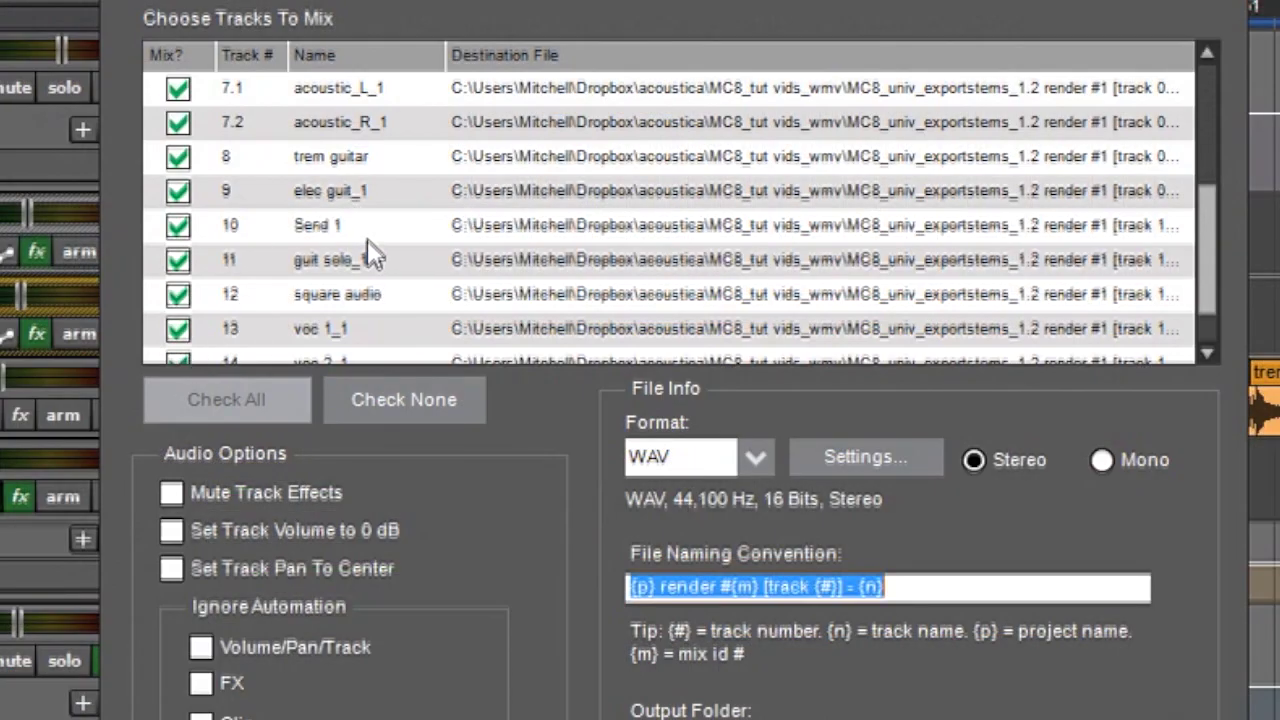
click(680, 230)
click(179, 228)
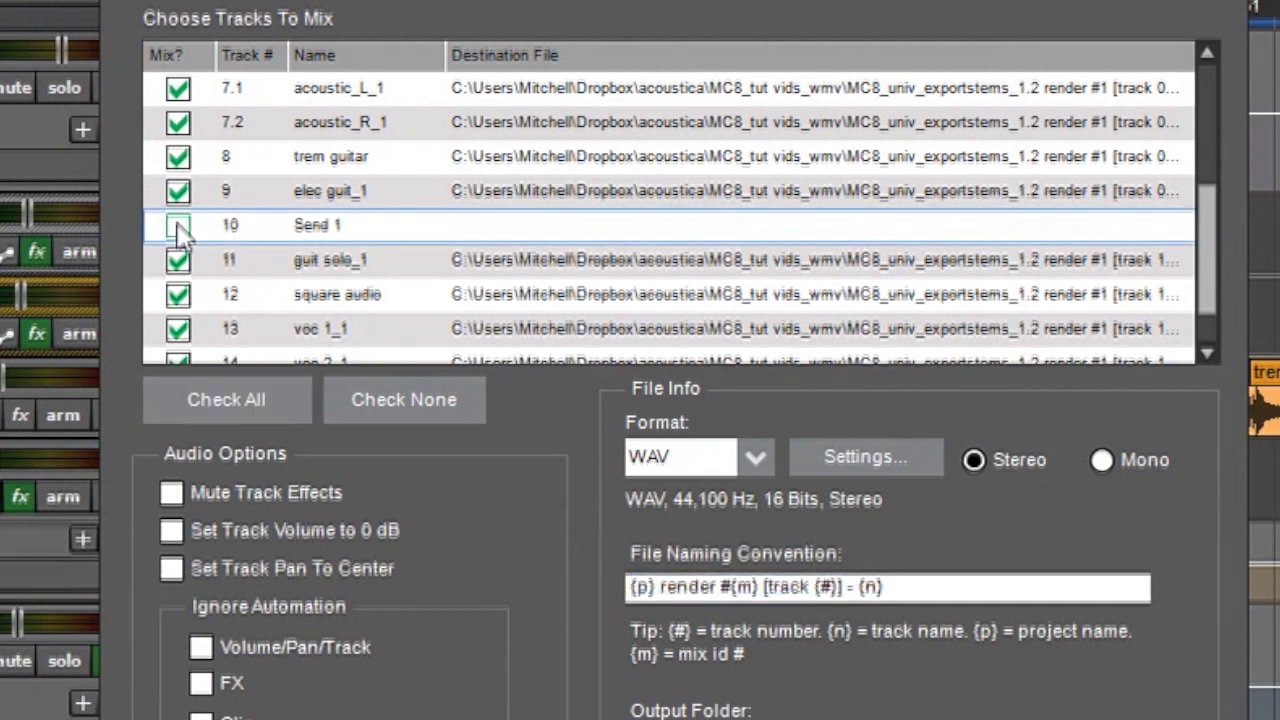
click(178, 228)
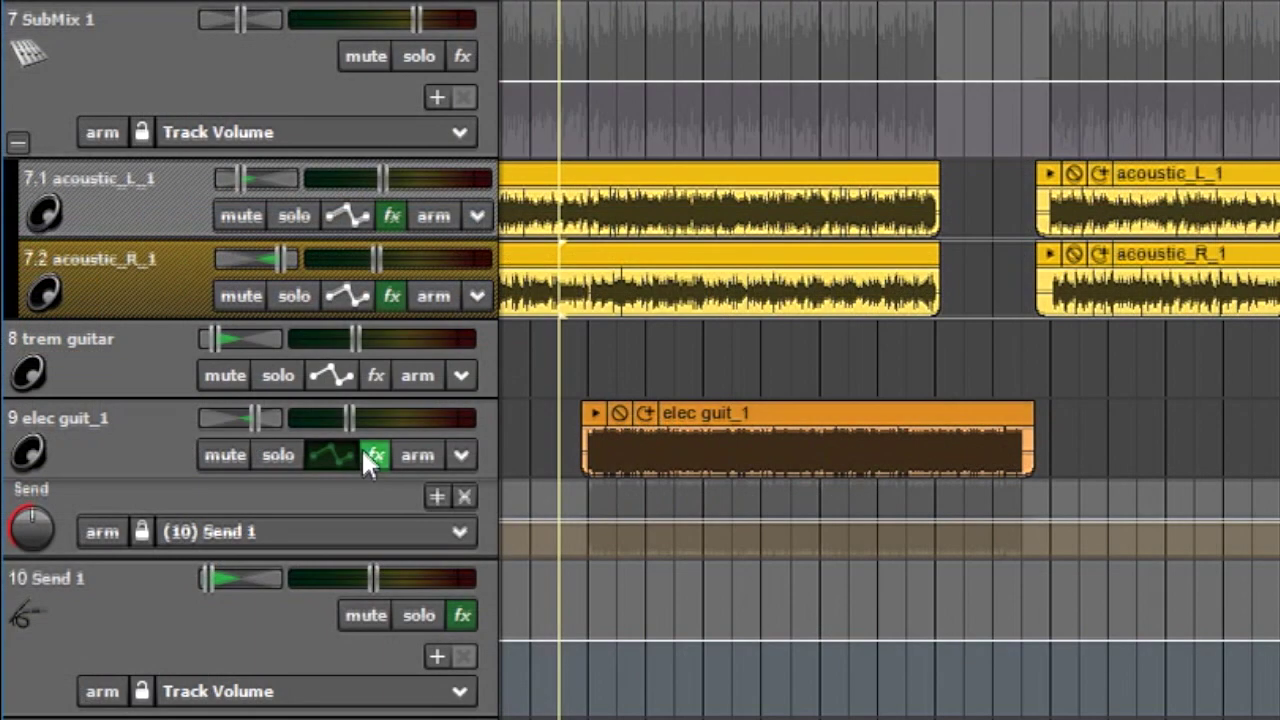
scroll(361, 446, up, 3)
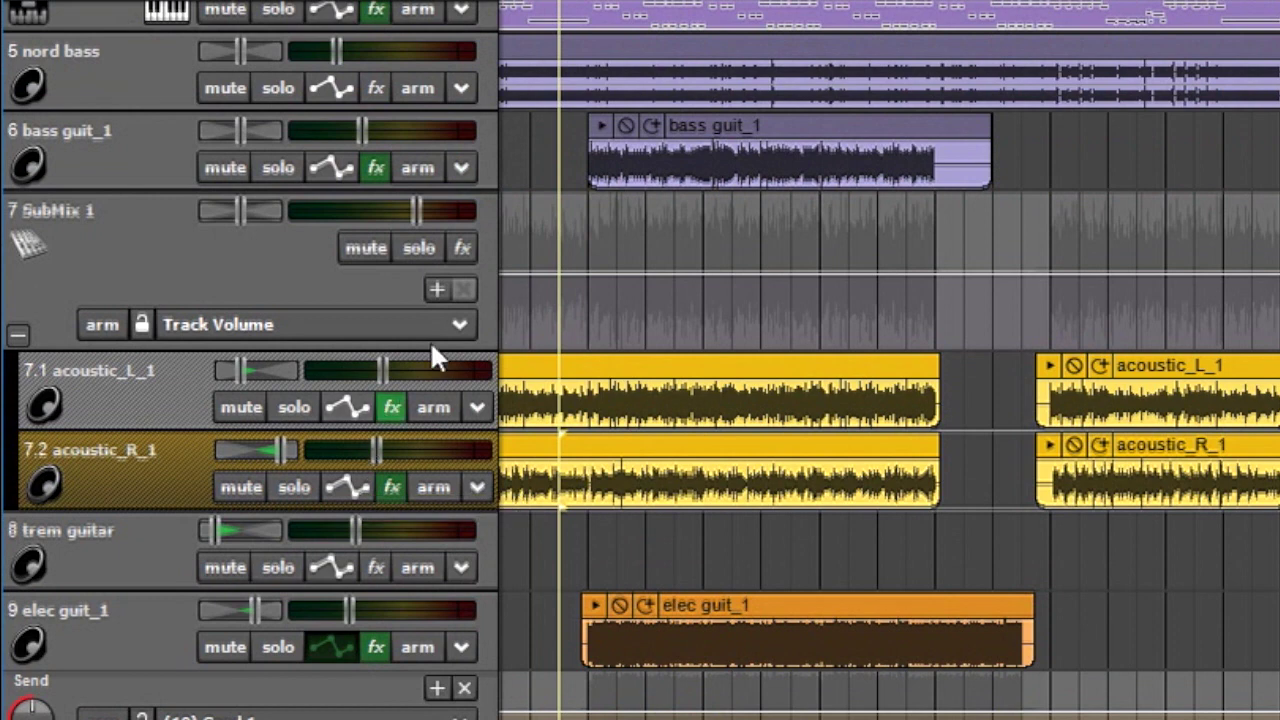
Select the SubMix 1 track header.
click(220, 258)
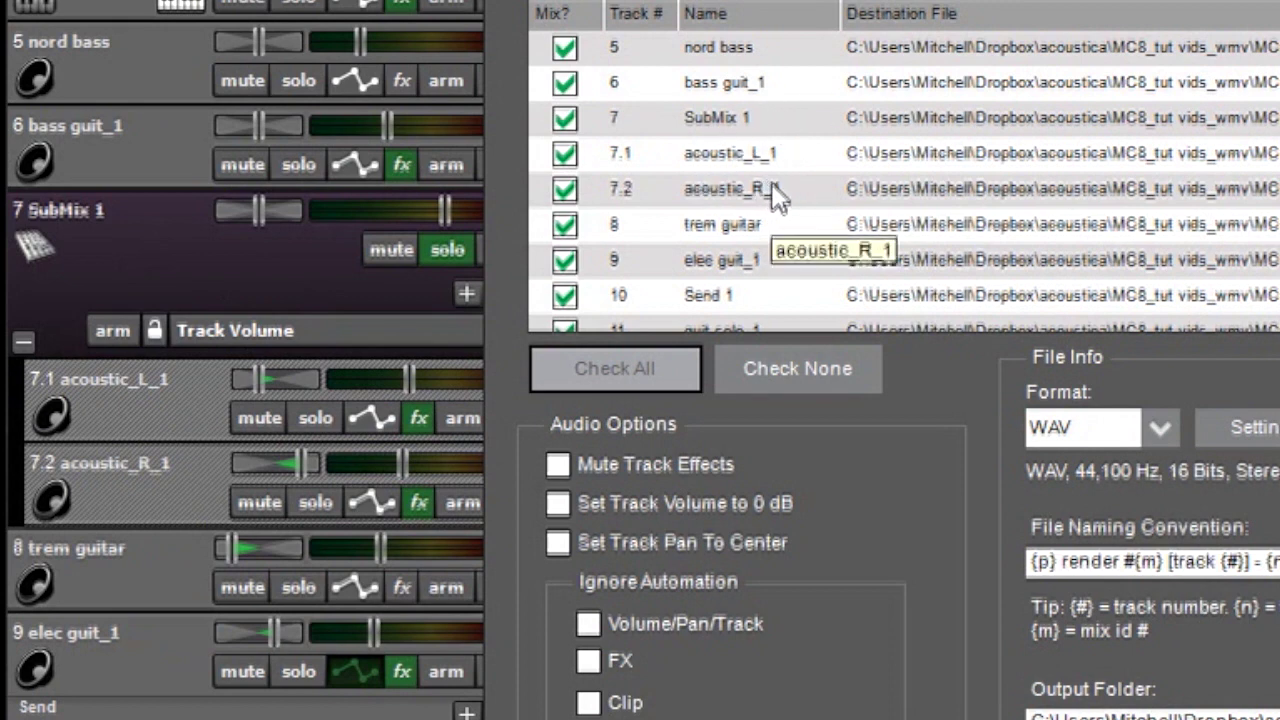
Untick acoustic_R_1 and acoustic_L_1 in the Mix? column, keeping SubMix 1 ticked.
click(564, 118)
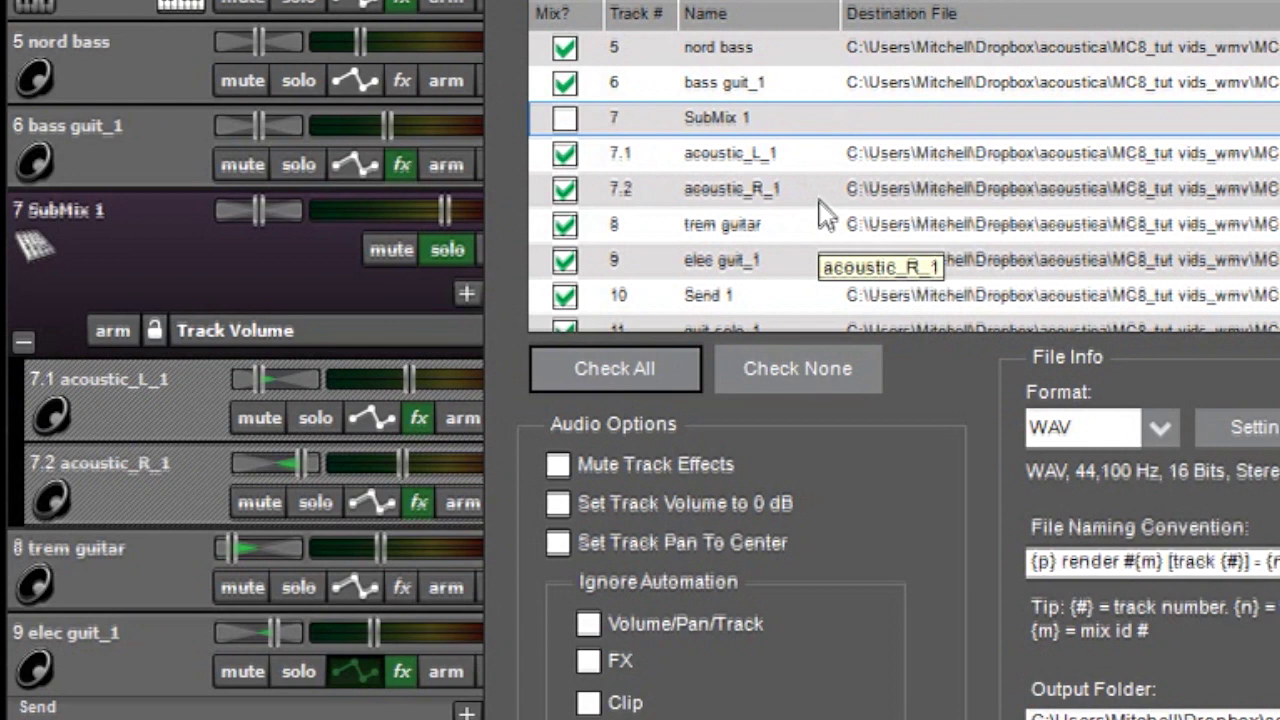
click(564, 189)
click(564, 155)
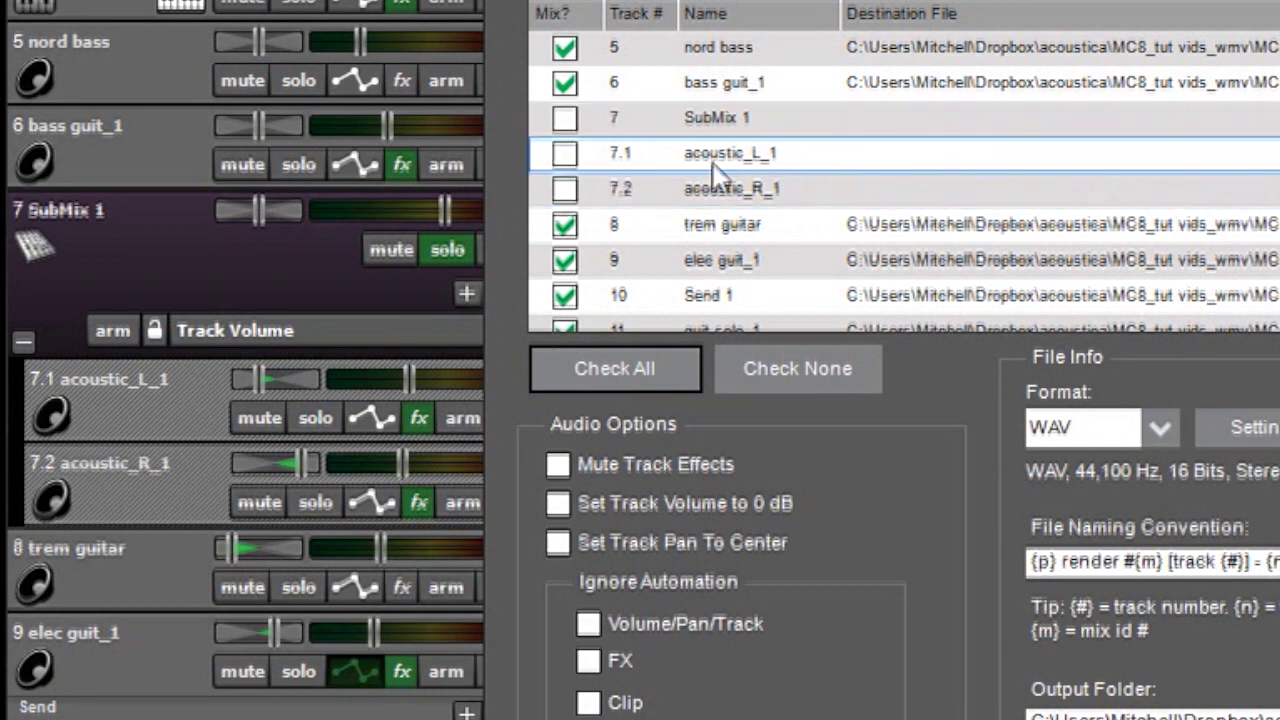
click(565, 118)
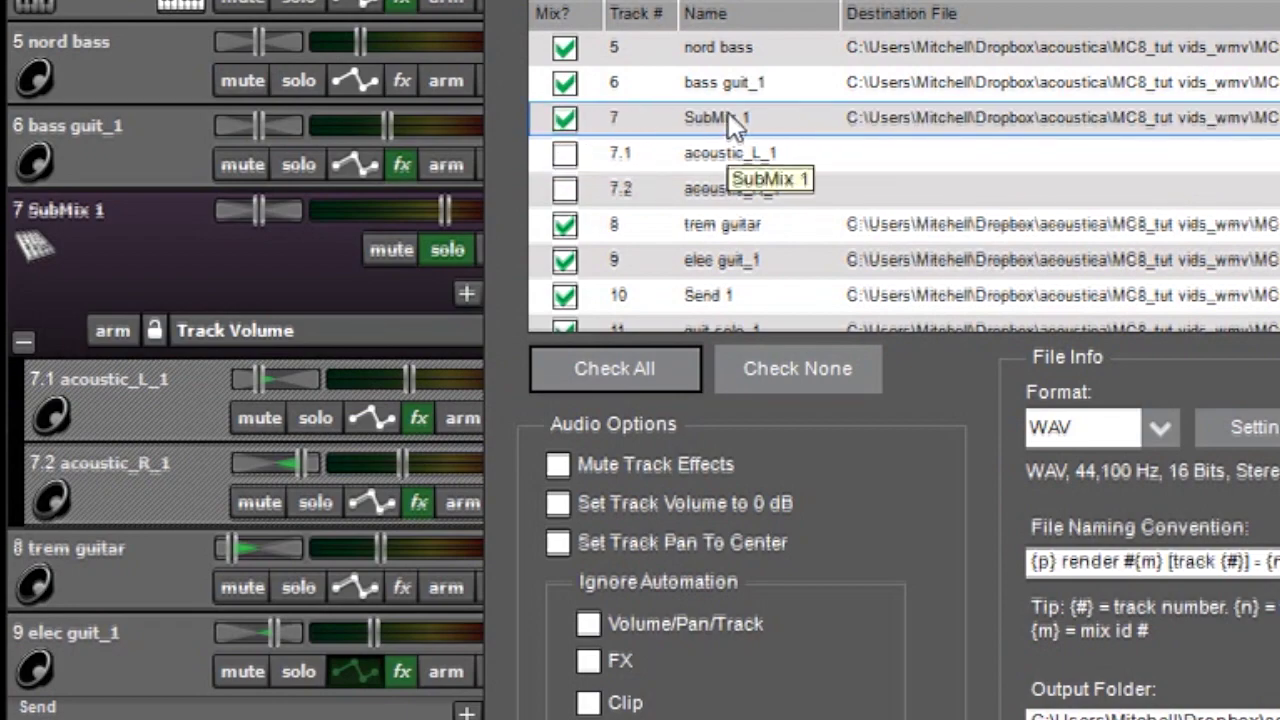